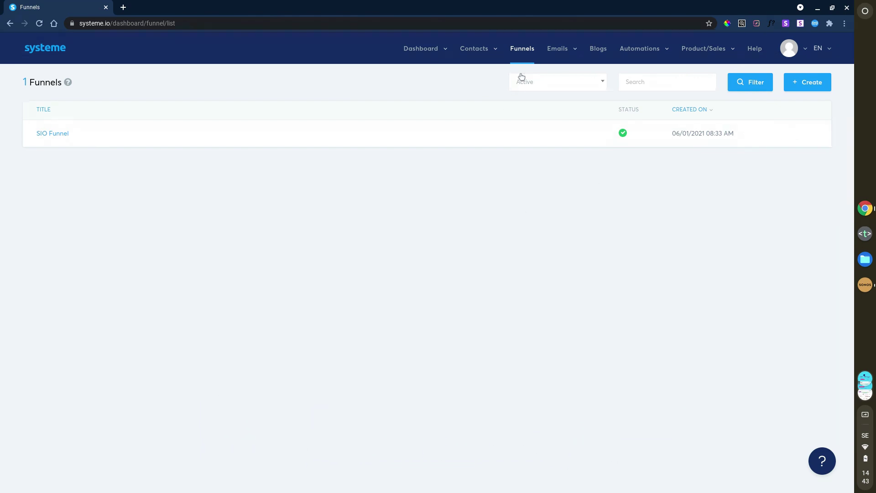
Step: Refresh the funnels list and create 'Ebook funnel' as a Build an audience funnel
click(529, 49)
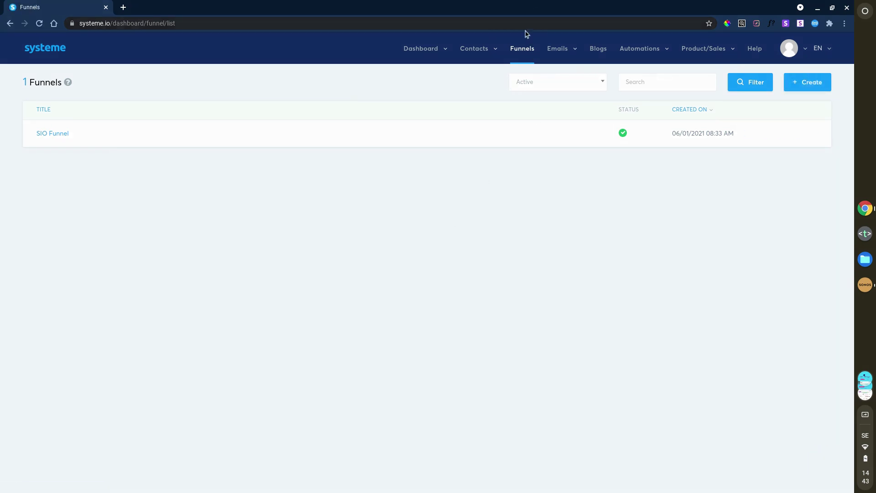
click(815, 88)
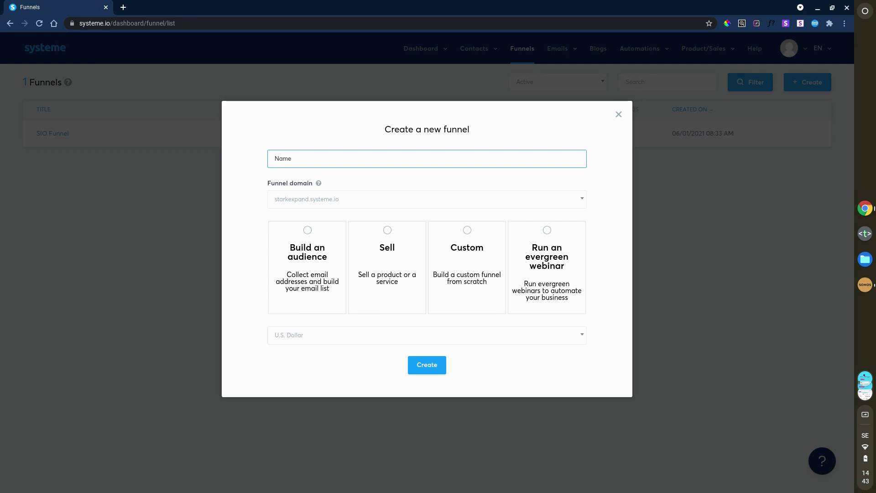
text(Ebook funnel)
click(254, 204)
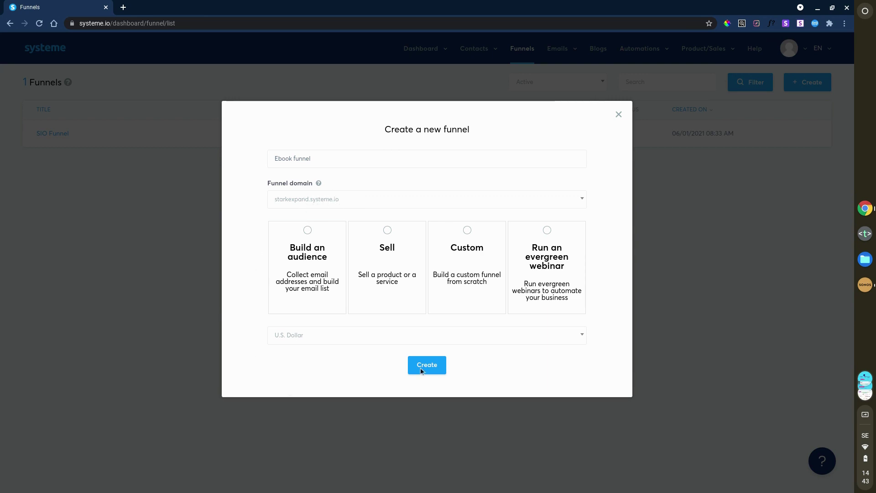
click(324, 269)
click(427, 365)
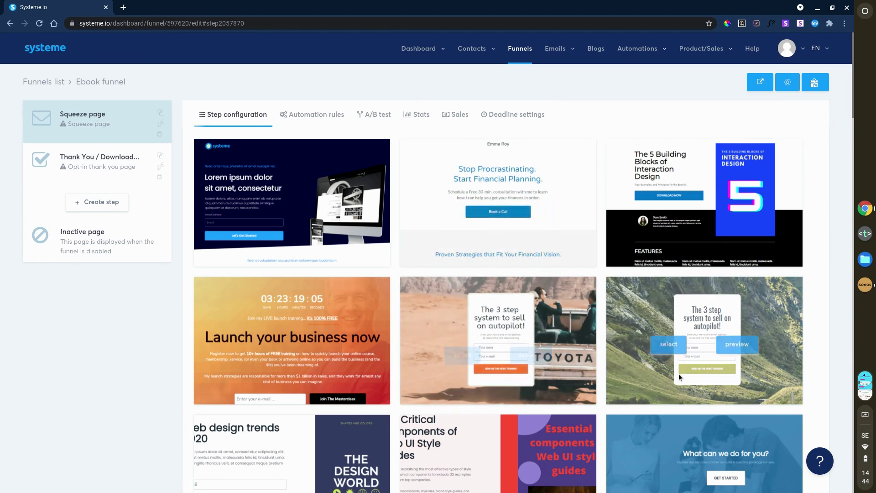
Step: Browse the template gallery and apply Web design trends 2020 to the squeeze page
scroll(820, 316, down, 6)
scroll(827, 338, down, 6)
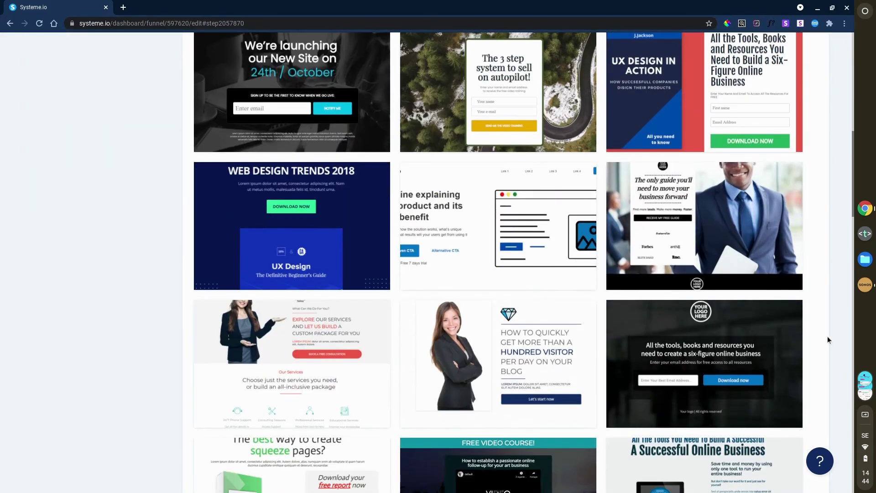
scroll(828, 339, down, 3)
scroll(828, 339, up, 5)
scroll(828, 335, up, 9)
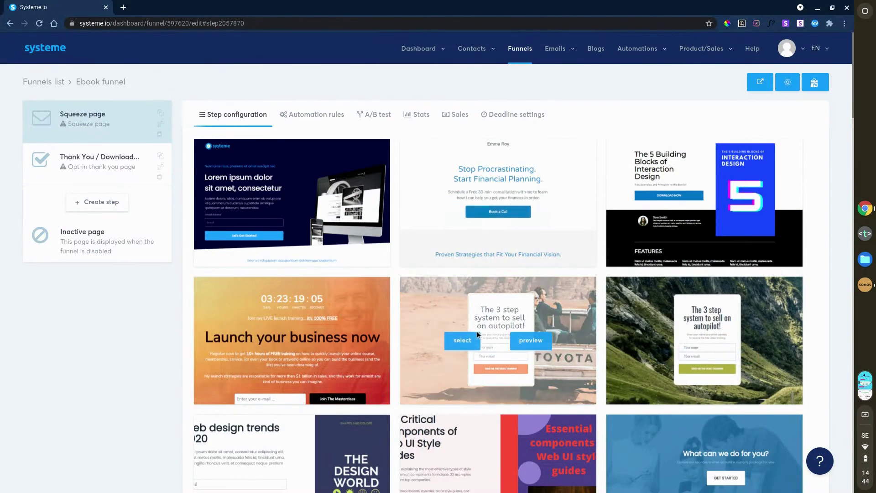
scroll(478, 330, down, 4)
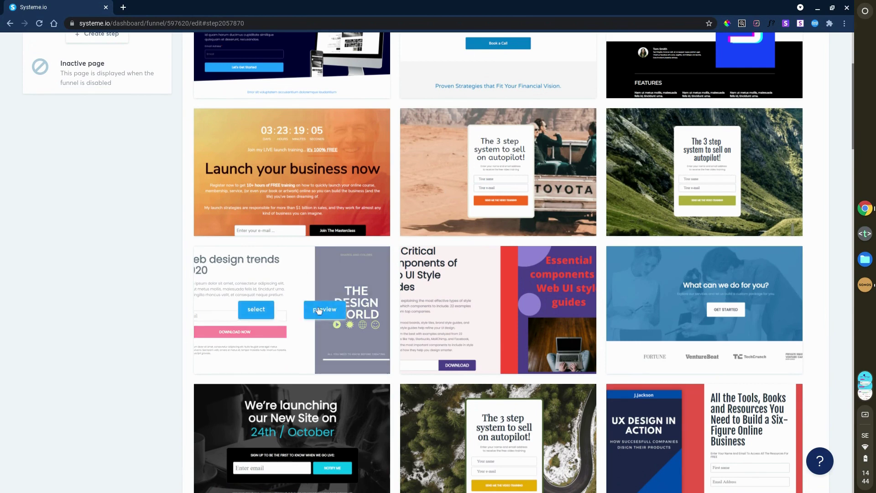
click(253, 314)
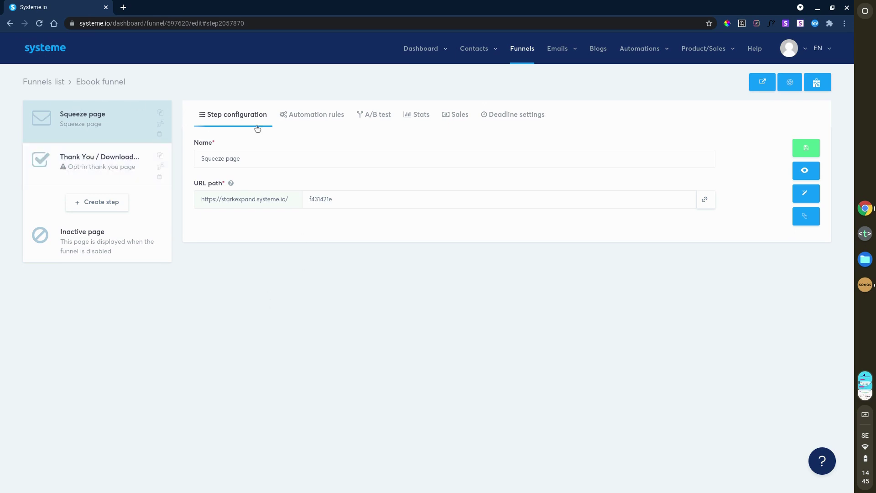
Step: Rename the step 'Landing page, optin', enter URL path 'free ebook', and attempt saving
drag(256, 158, 200, 156)
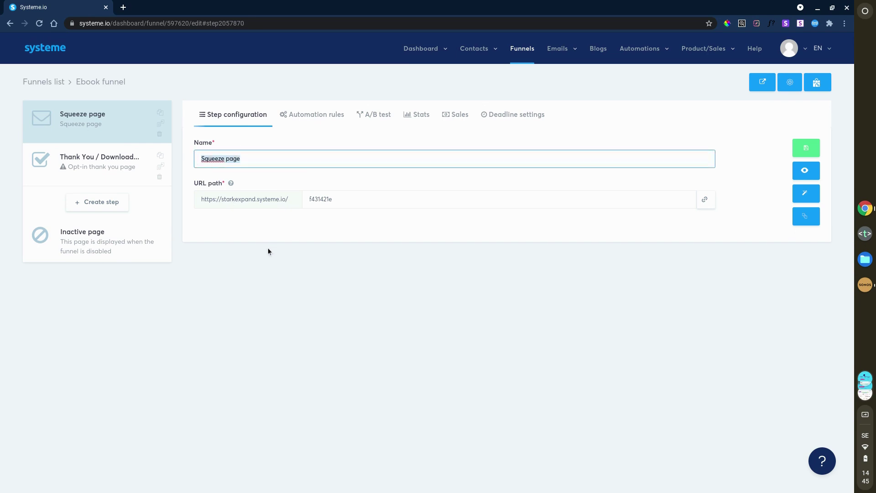
text(Landin)
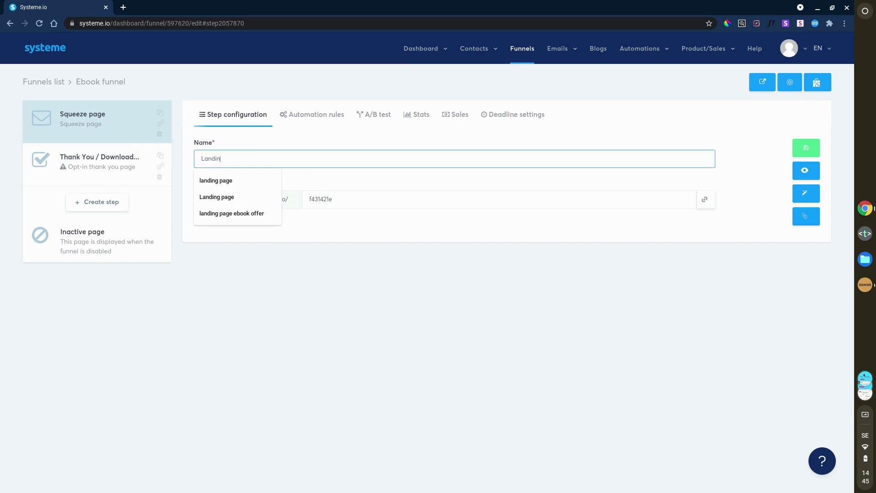
text(g page, optin)
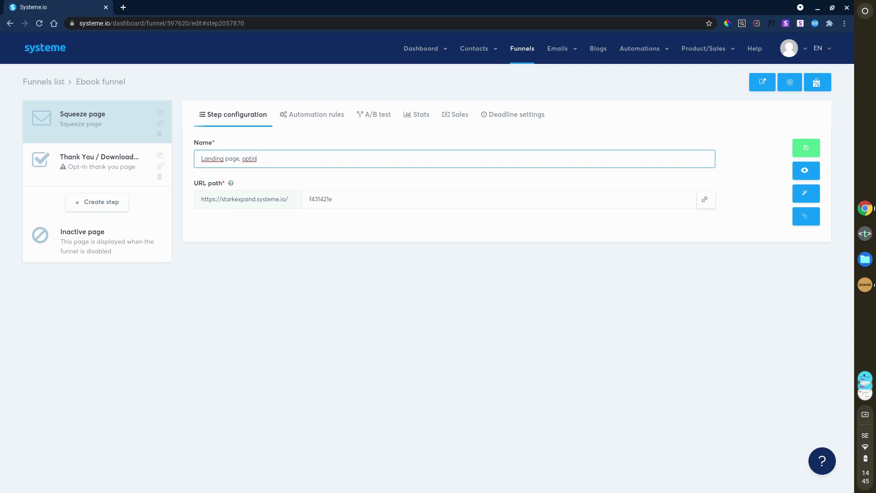
click(334, 338)
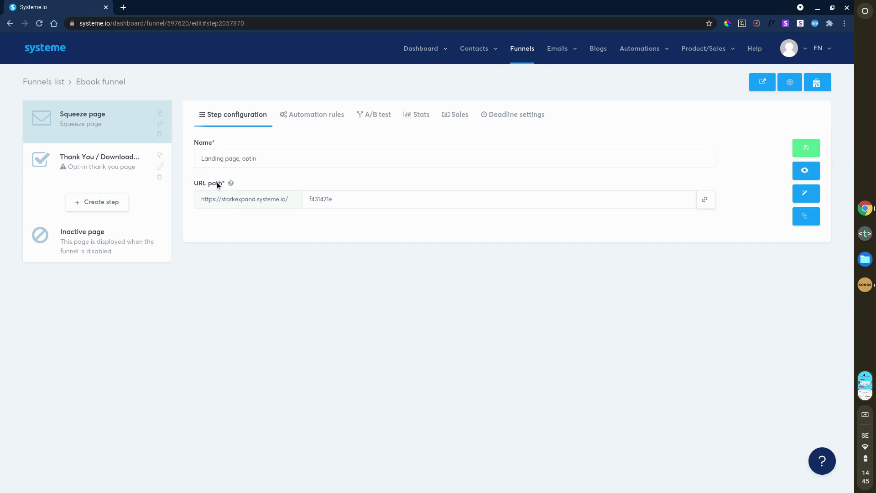
click(355, 200)
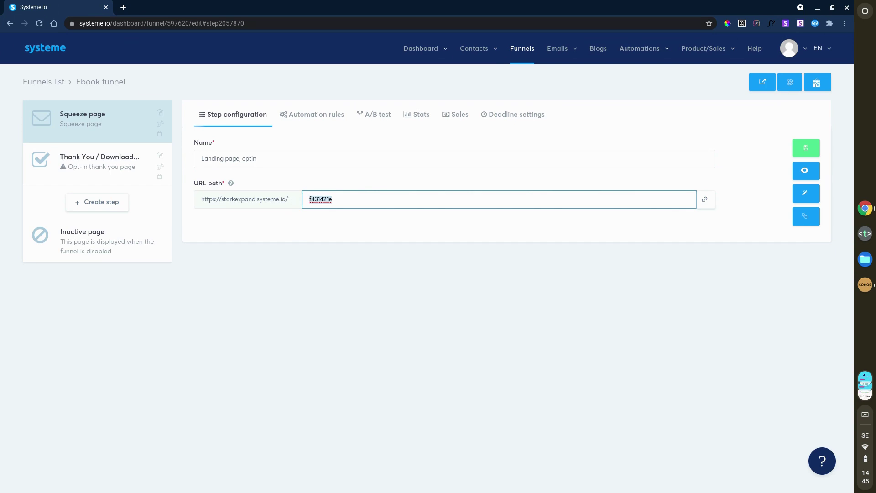
text(free ebook)
click(354, 373)
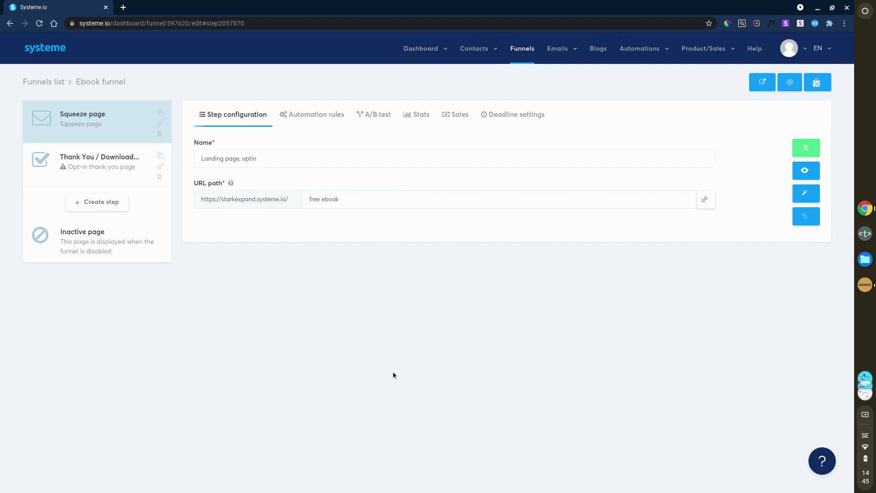
click(808, 150)
Step: Correct the invalid URL path to 'free-ebook' with a hyphen and save the step
click(324, 199)
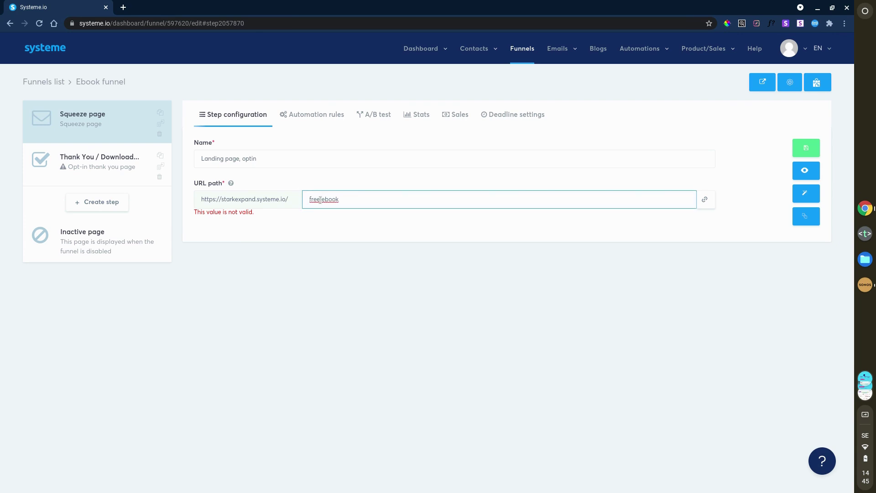
key(BackSpace)
text(_)
key(BackSpace)
text(_)
key(BackSpace)
text(-)
click(395, 275)
click(806, 148)
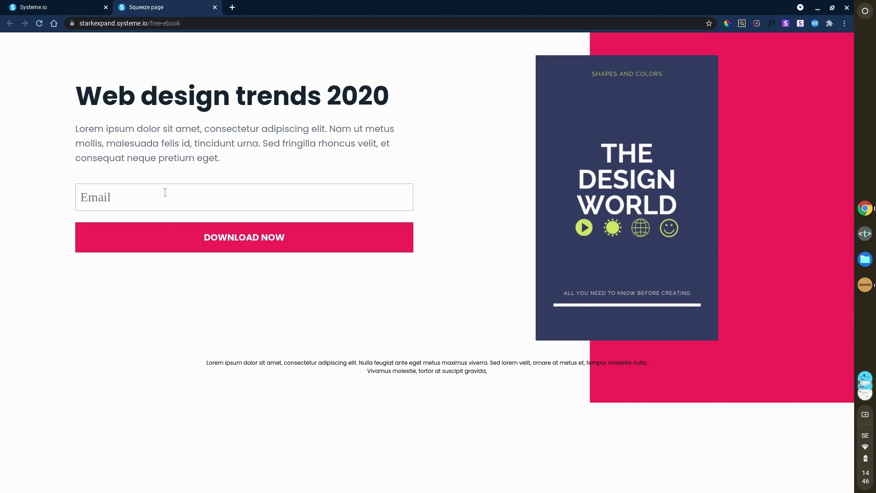
text(asdasdasd)
click(248, 244)
click(239, 246)
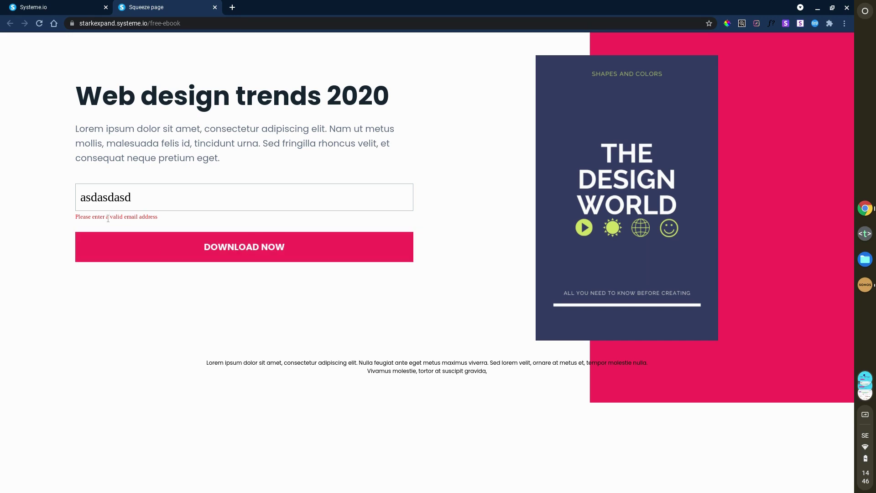
drag(136, 220, 190, 216)
click(185, 294)
Step: Open the opt-in page in the editor and swap the cover image for the iPad and iPhone mockup
click(214, 8)
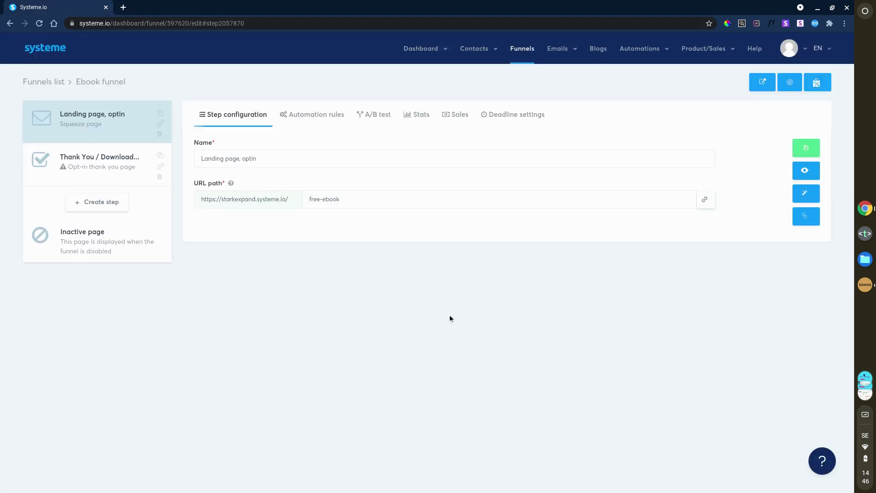
click(805, 193)
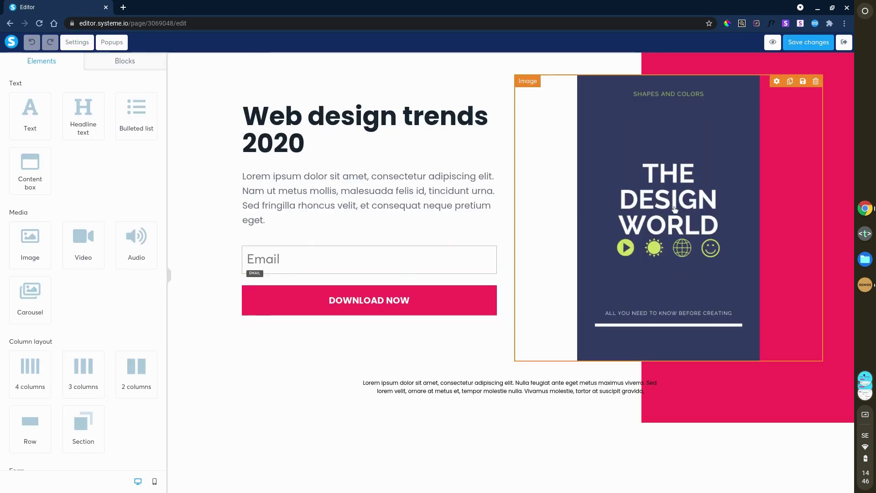
click(675, 210)
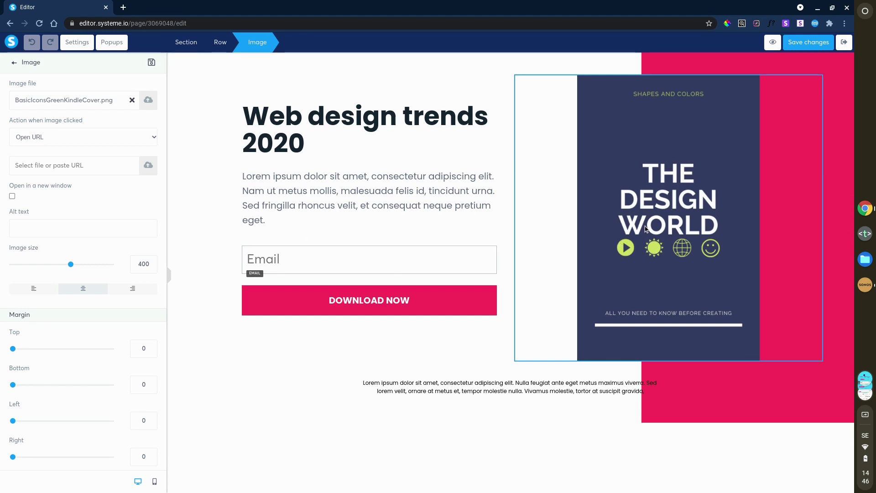
click(132, 101)
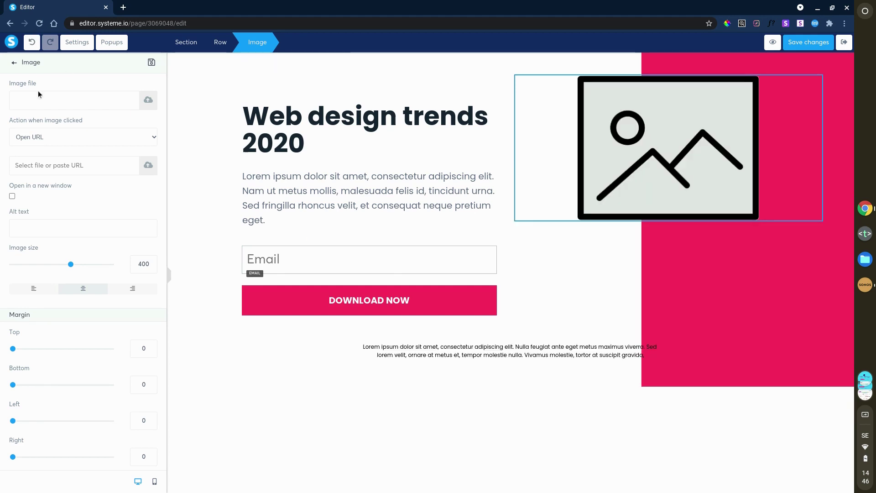
click(151, 106)
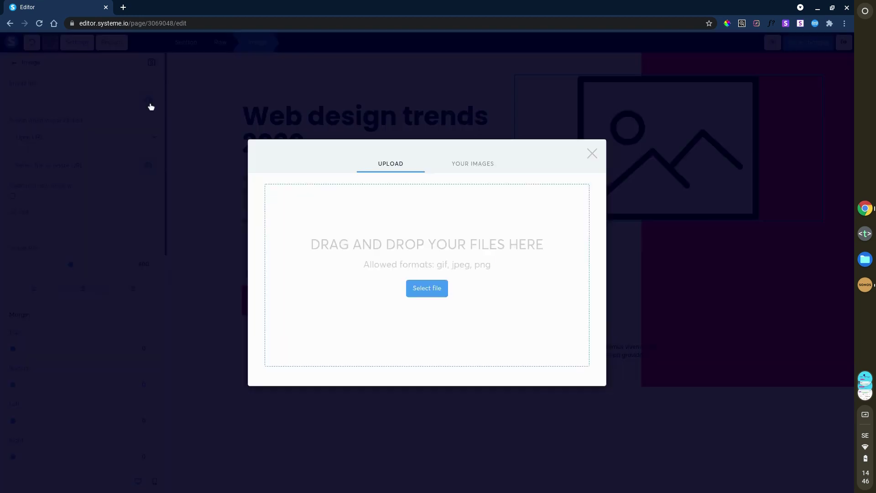
click(473, 168)
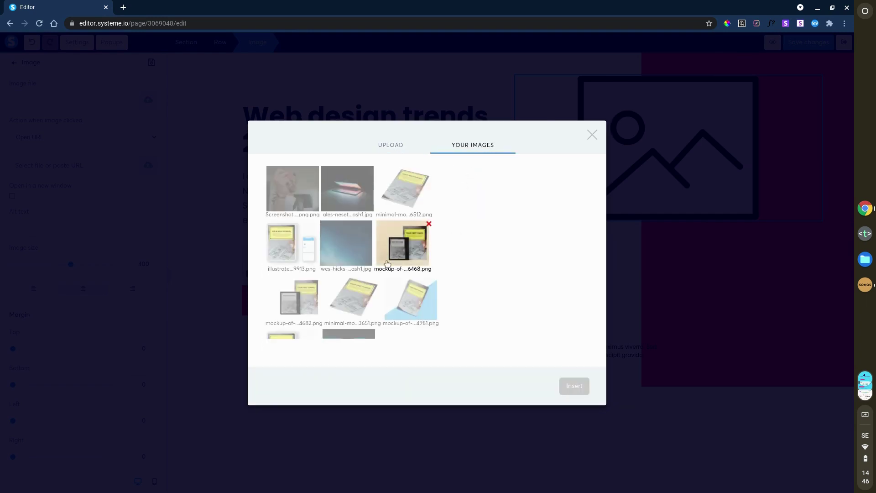
click(287, 242)
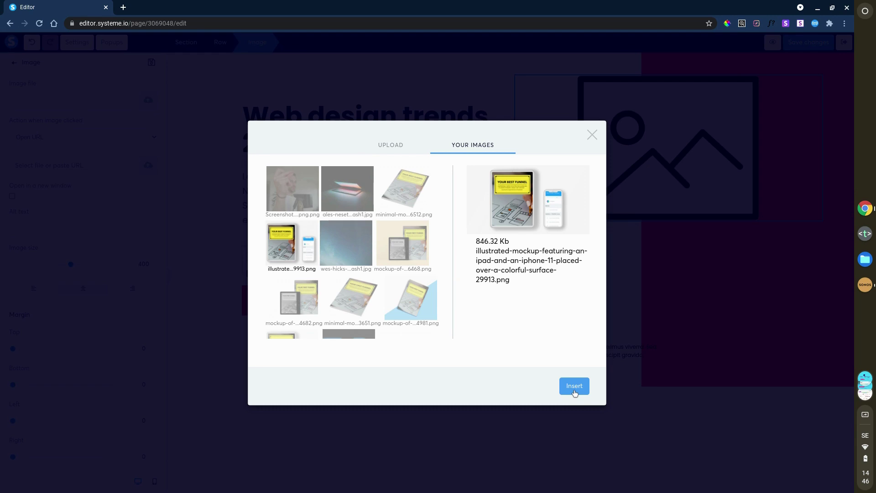
click(575, 386)
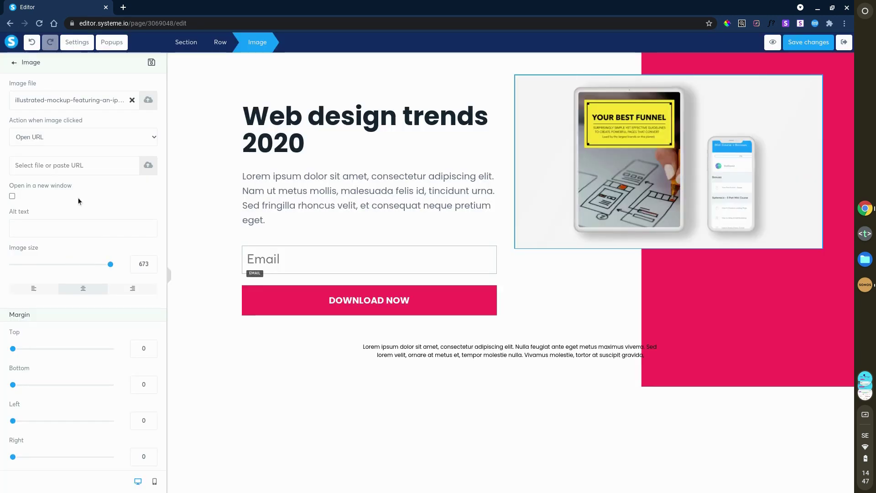
Step: Enlarge the mockup slightly and raise its top margin to 95
drag(111, 265, 172, 272)
scroll(104, 338, down, 2)
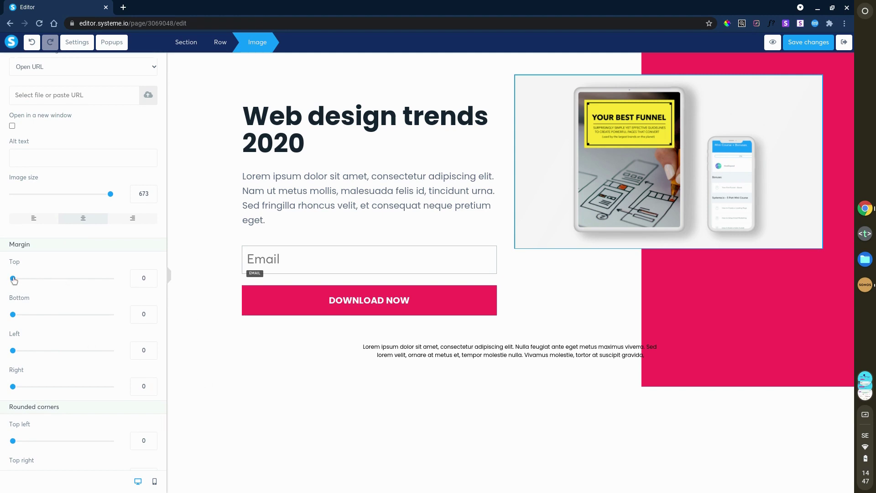
drag(13, 278, 61, 276)
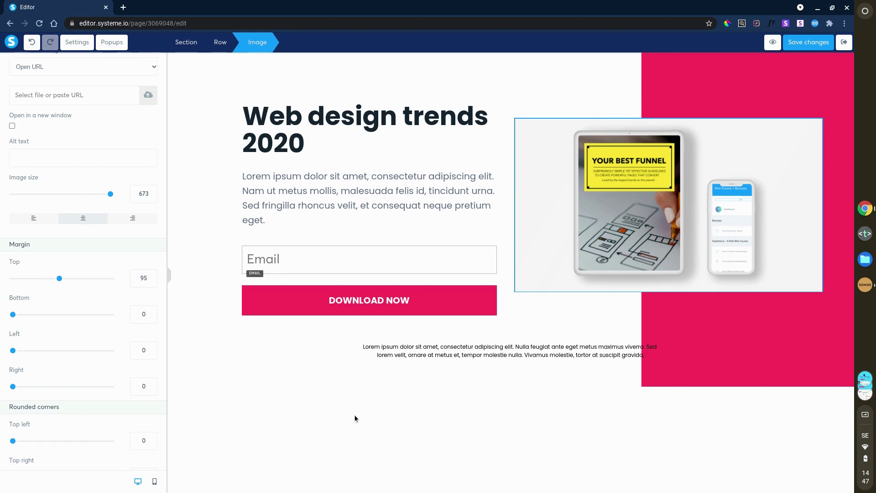
Step: Switch the form's Email input type to First name and try saving the page
click(325, 263)
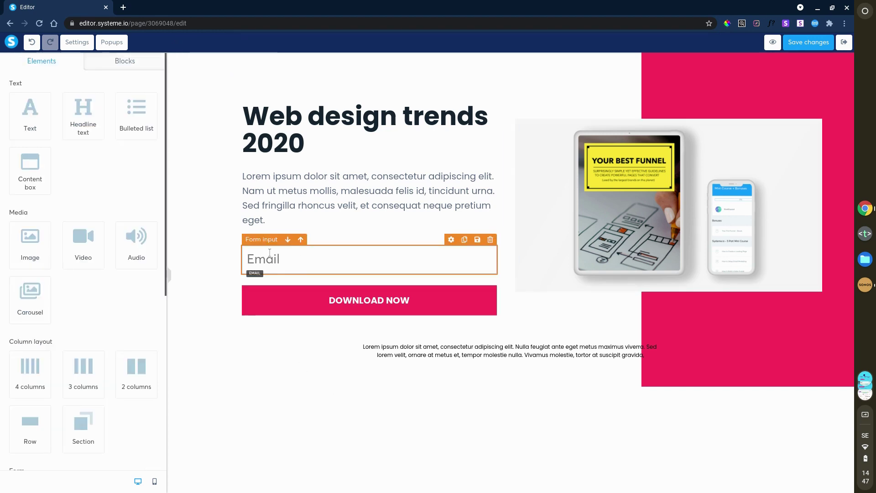
click(270, 251)
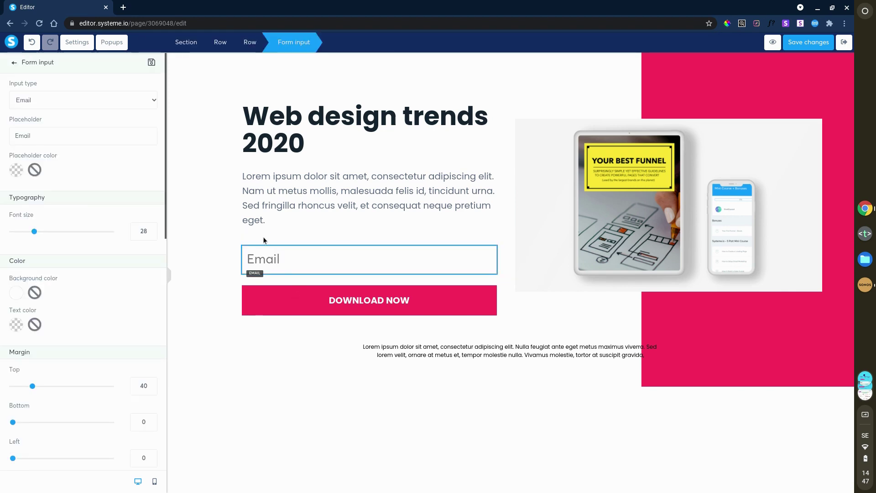
key(Escape)
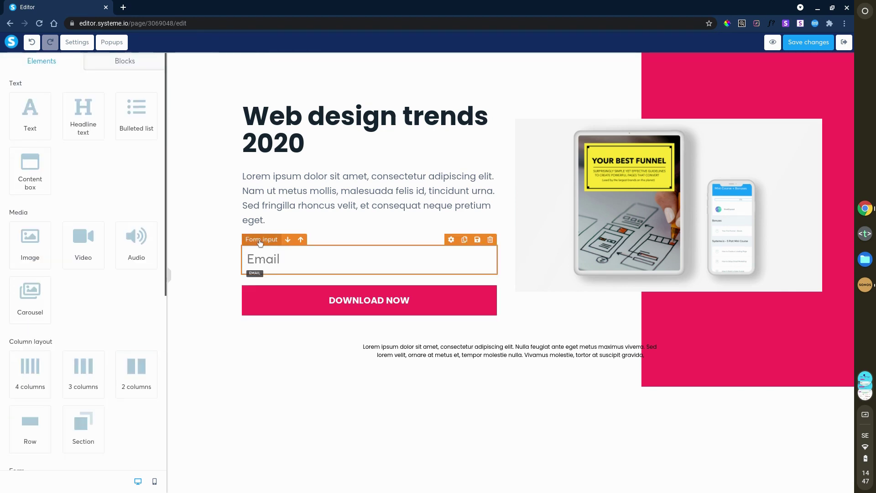
click(260, 241)
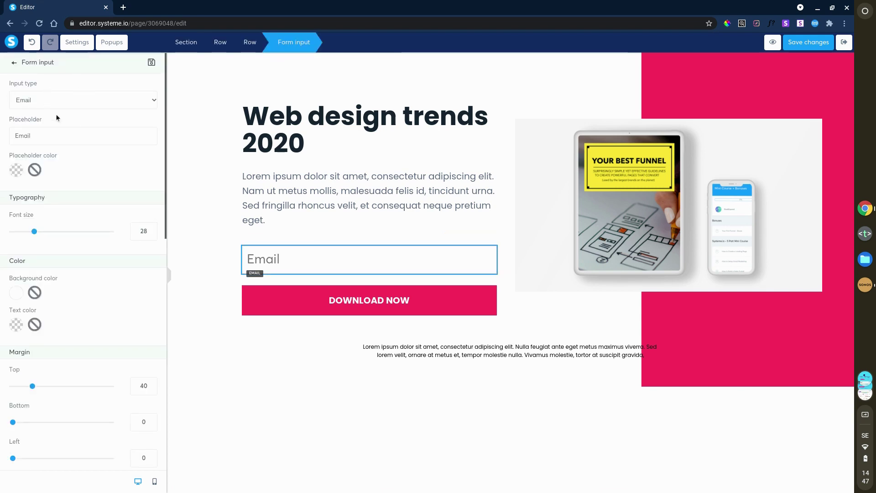
click(92, 101)
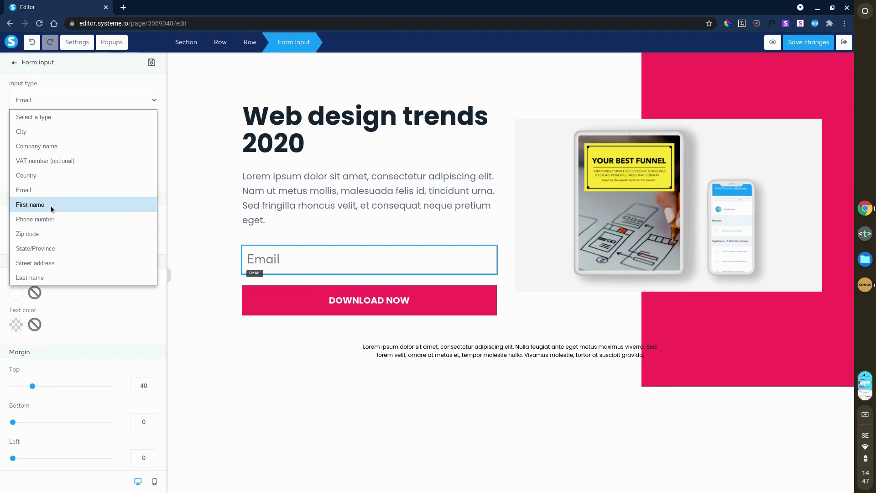
click(94, 205)
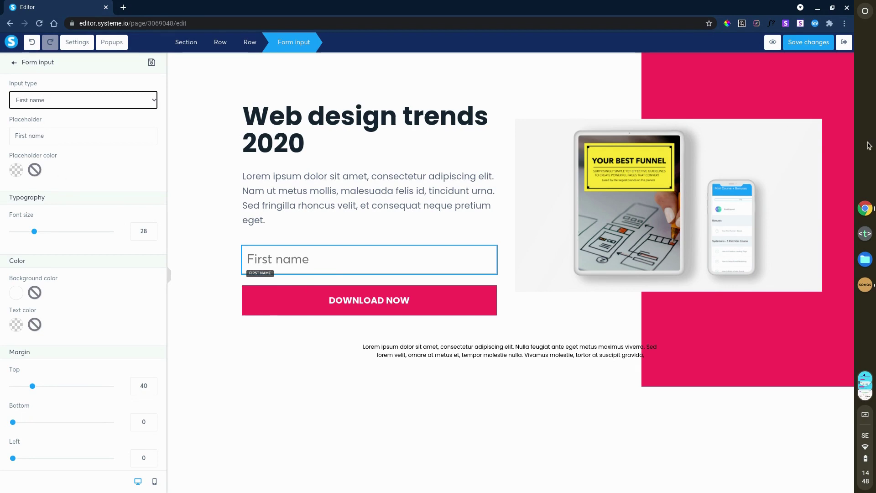
click(797, 42)
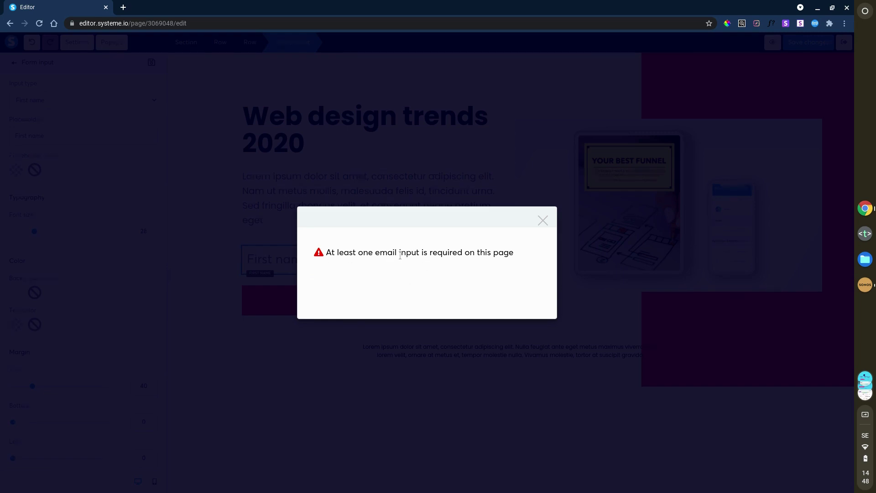
Step: Close the email-required warning and go back to the Elements library
click(544, 221)
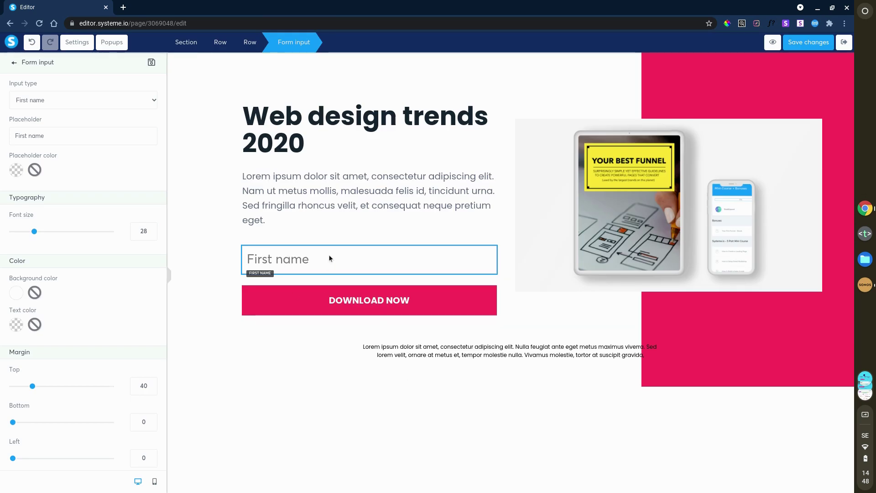
click(14, 64)
Step: Duplicate the First name input so the form holds two First name fields
scroll(111, 251, down, 5)
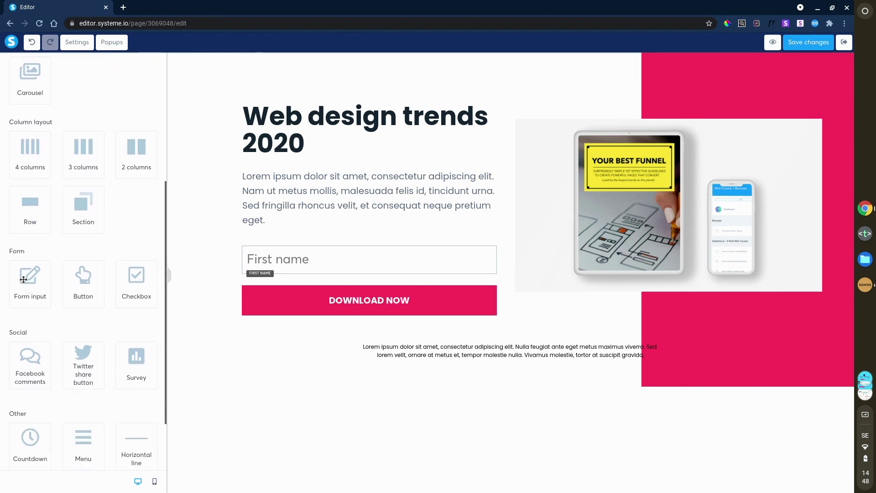
drag(29, 280, 317, 266)
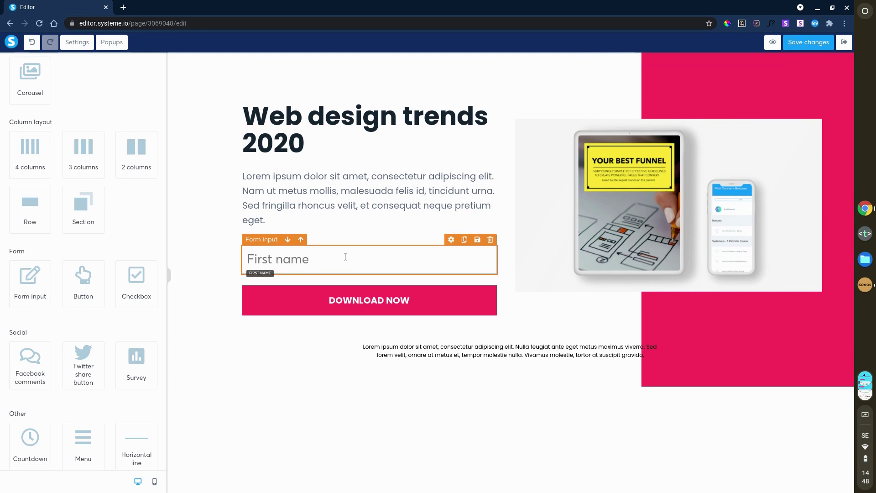
click(385, 261)
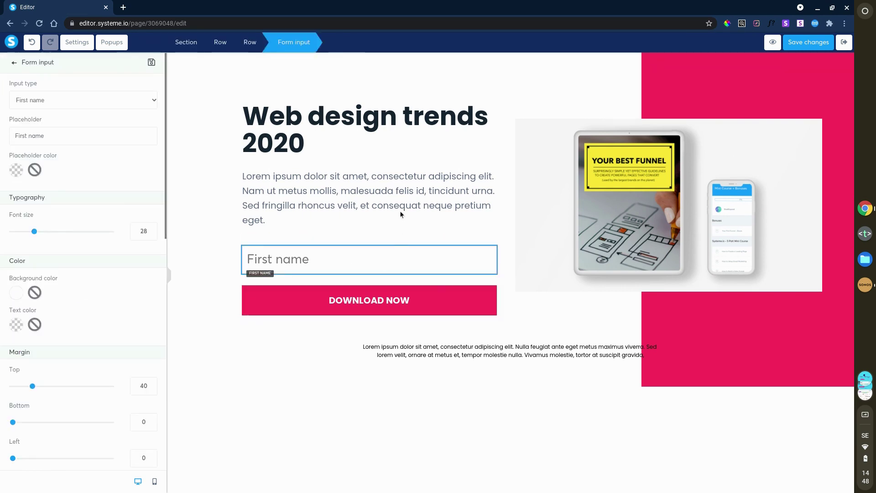
key(Escape)
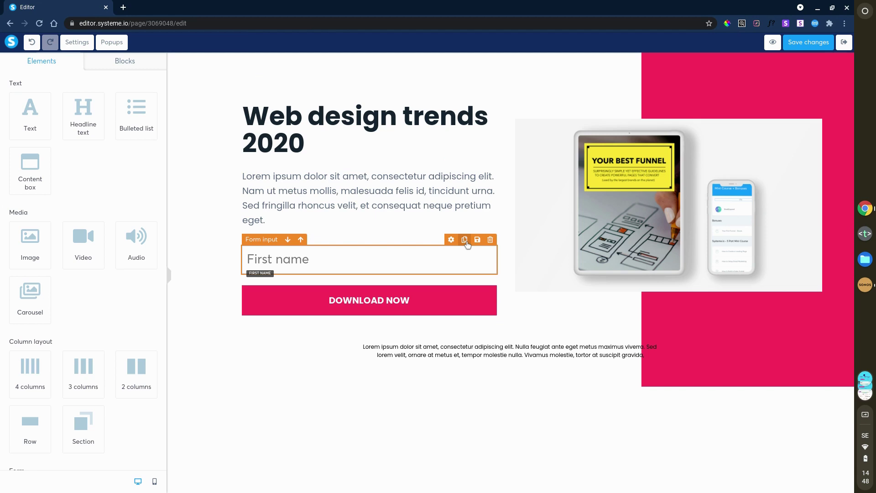
click(464, 240)
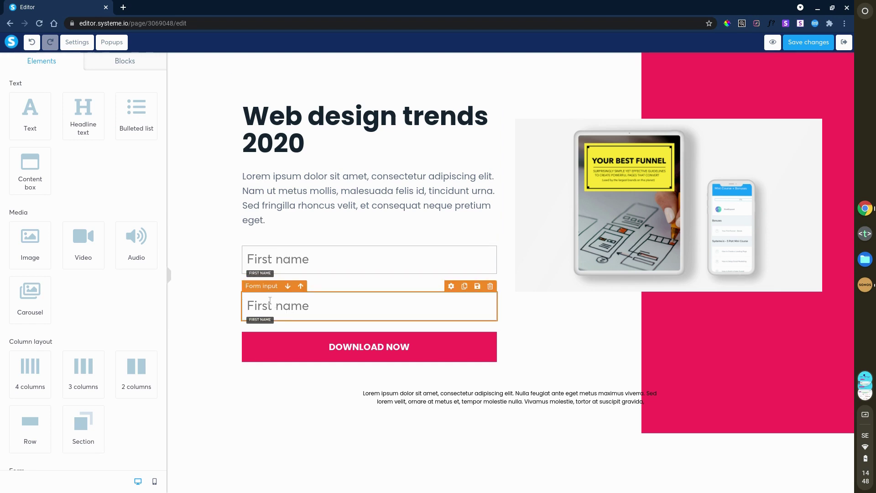
Step: Change the duplicated field's input type to Email and save the page
click(265, 288)
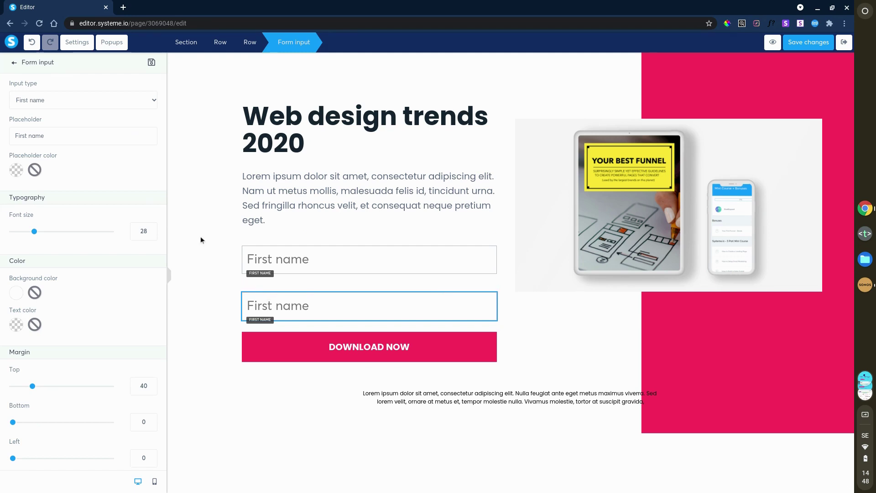
click(62, 100)
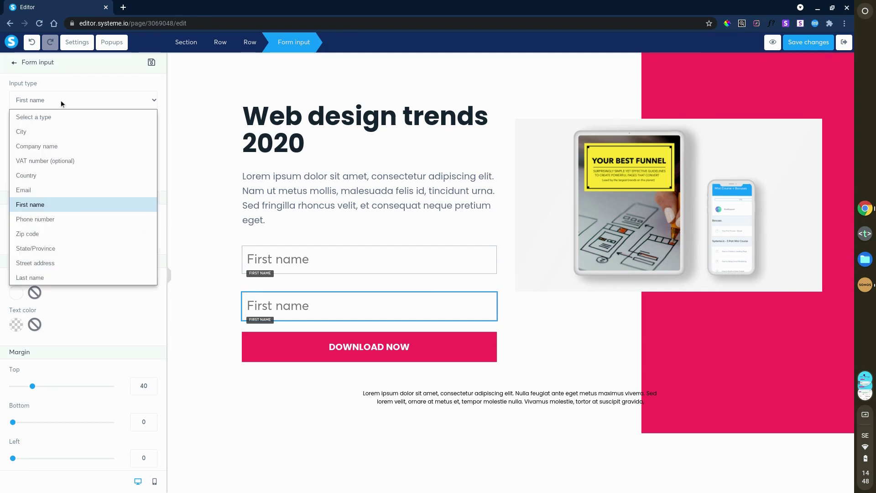
click(66, 191)
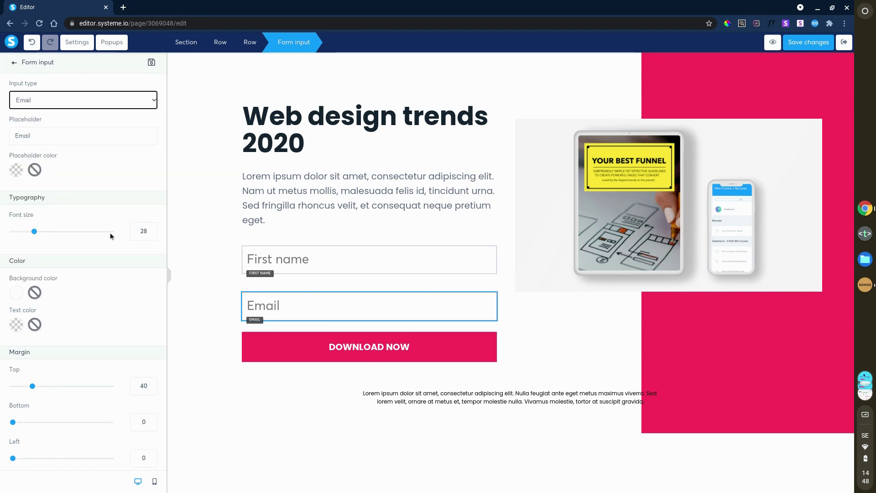
click(804, 45)
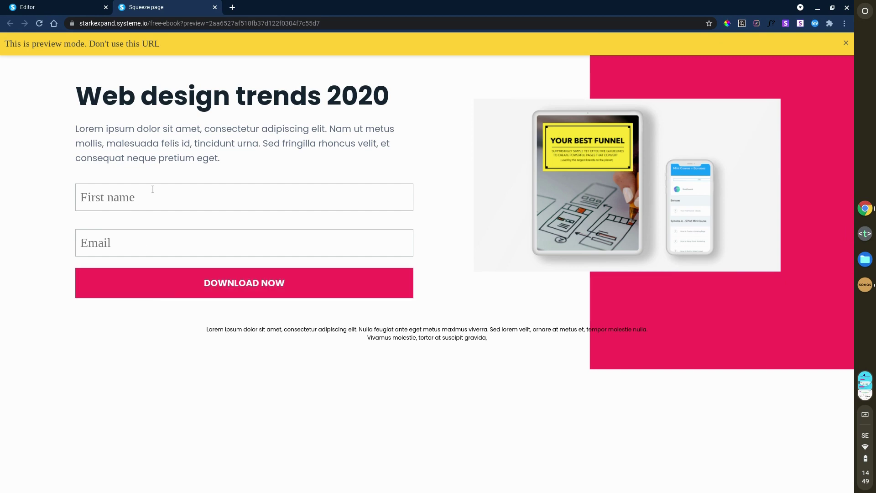
Step: Enter 'sdfsdhdf' in the preview's Email field and submit to check form validation
click(91, 288)
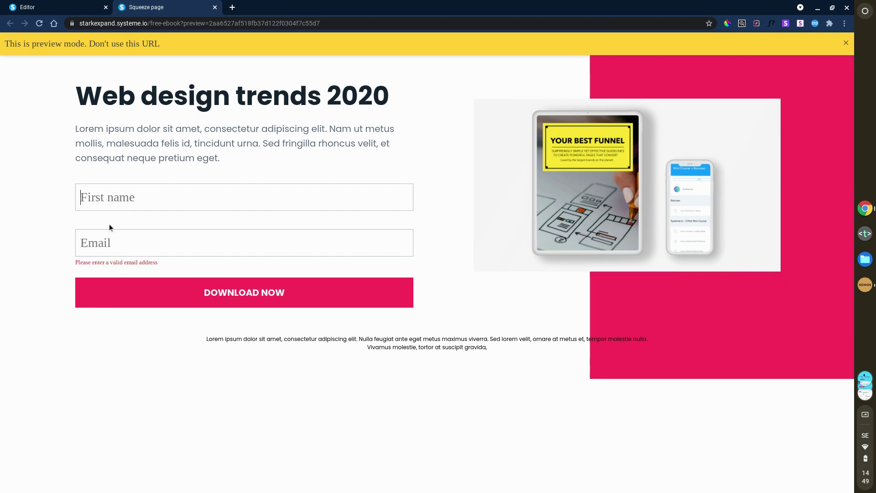
click(130, 250)
text(sdfsdhdf)
click(217, 303)
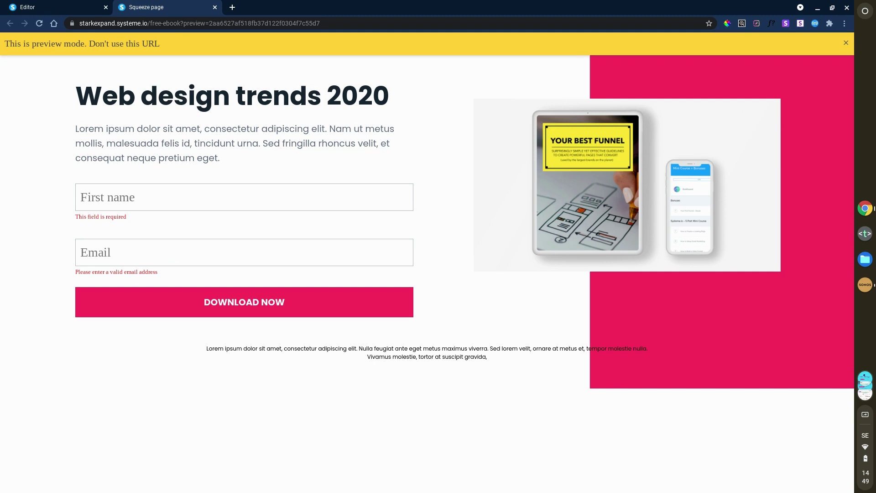
Step: Keep the DOWNLOAD NOW button on Send form, redirecting signups to the next step
middle_click(188, 9)
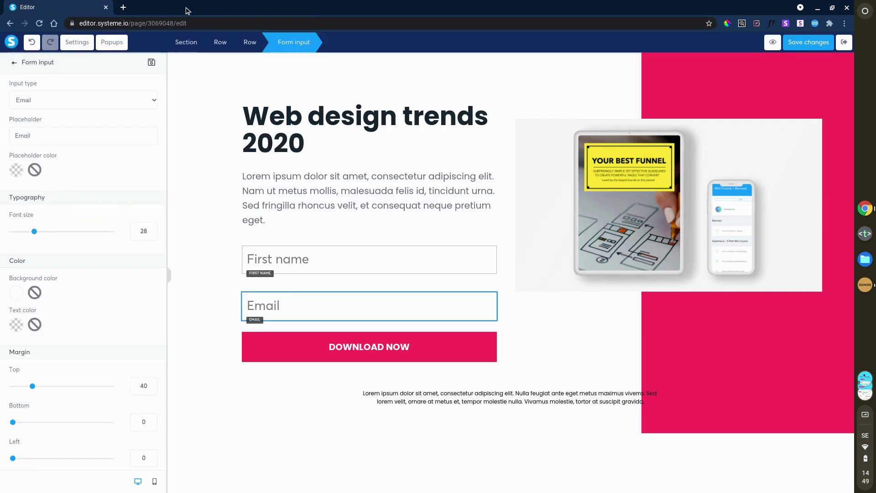
click(199, 237)
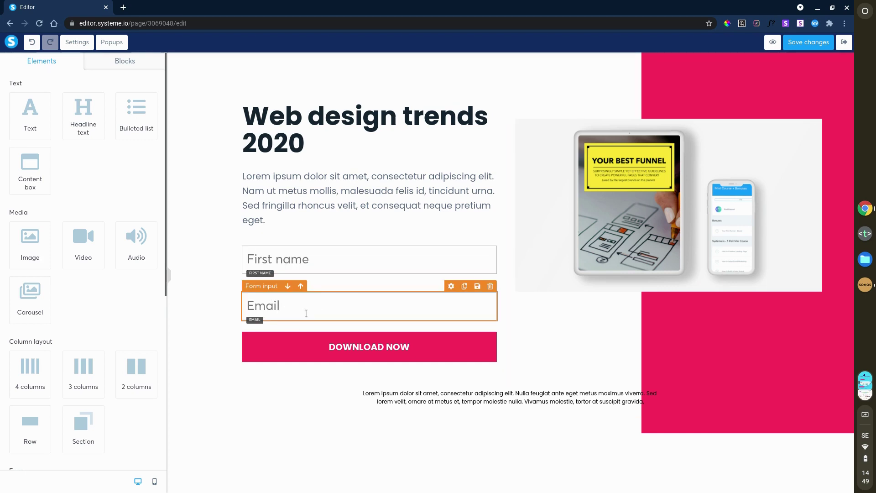
click(310, 353)
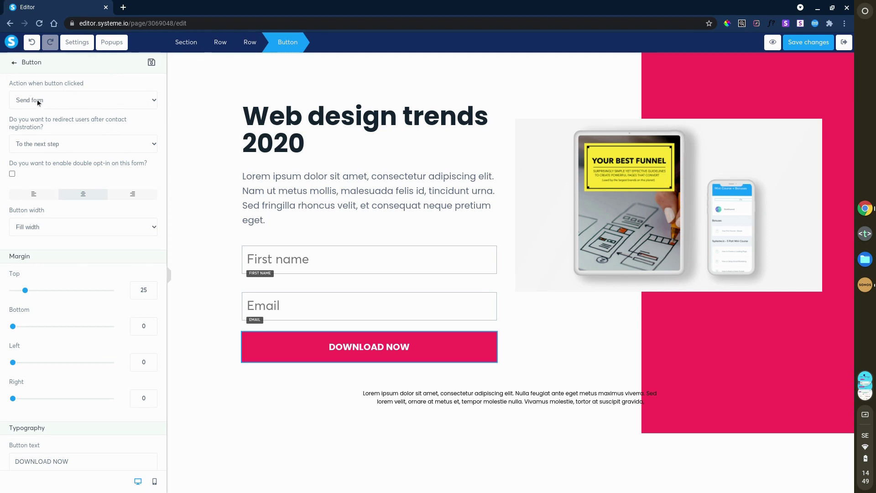
click(96, 97)
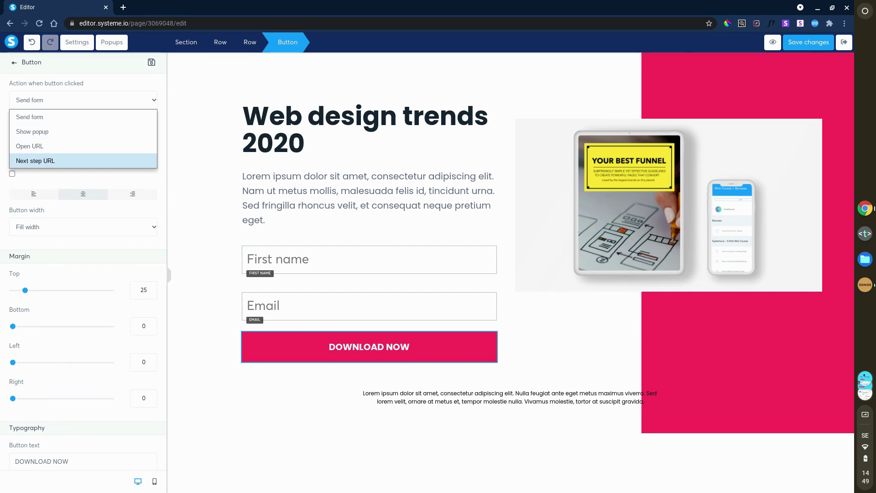
click(97, 117)
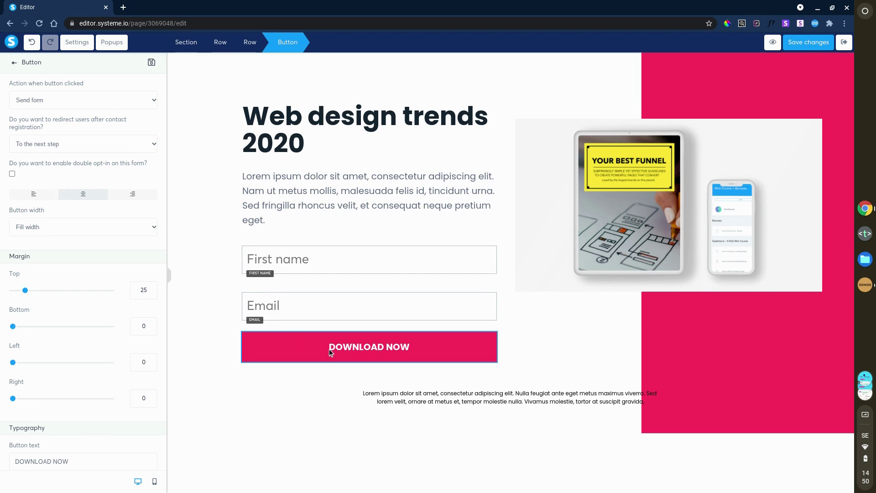
click(92, 146)
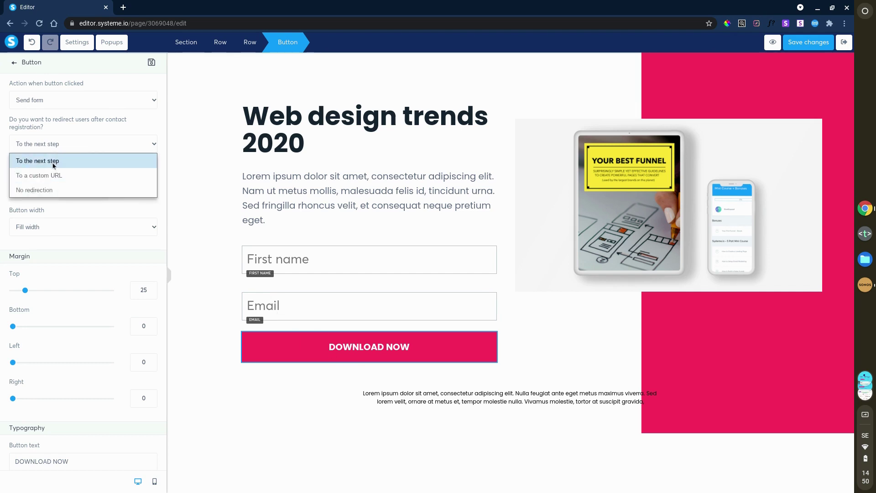
click(92, 121)
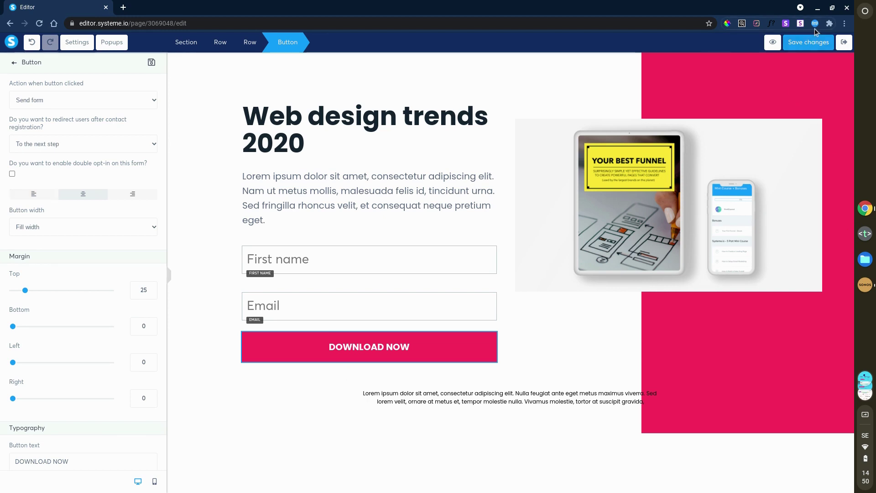
Step: Save the opt-in page, then apply the blue 'Thank you for Signing Up!' template to the Thank You / Download step
click(817, 43)
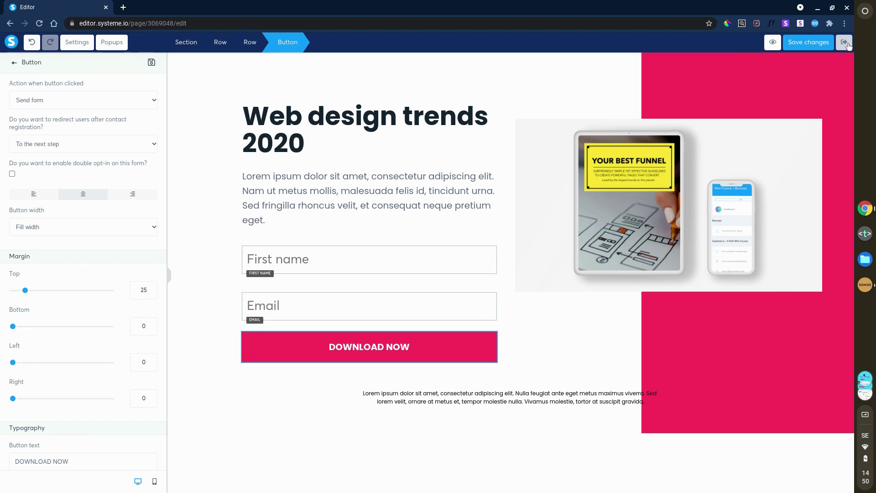
click(845, 42)
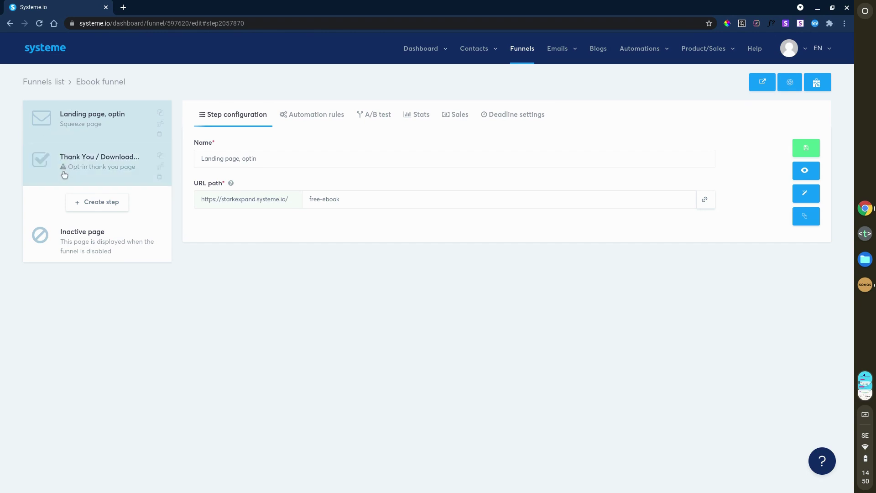
click(108, 167)
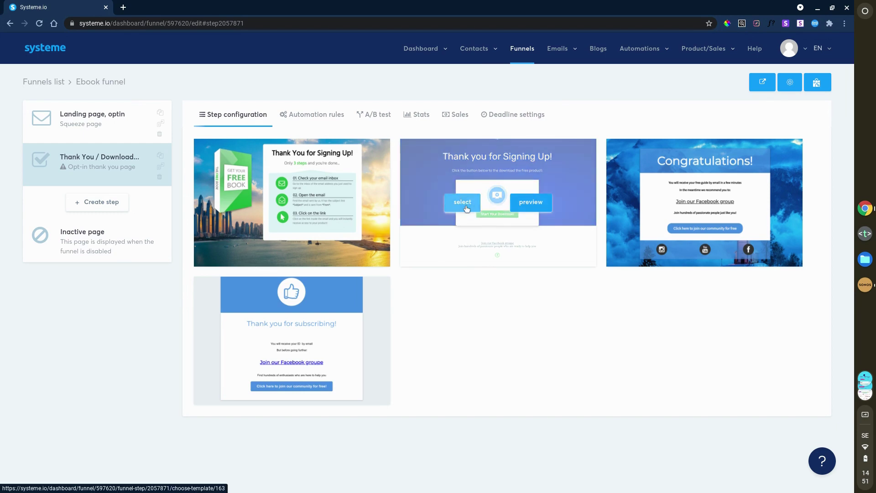
click(466, 208)
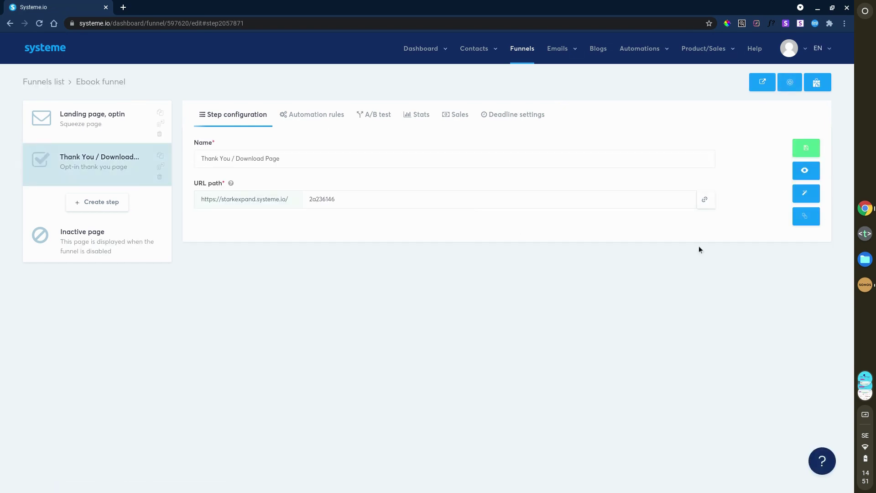
Step: Replace the Thank You page's random URL path with 'thankyou' and save it
double_click(308, 193)
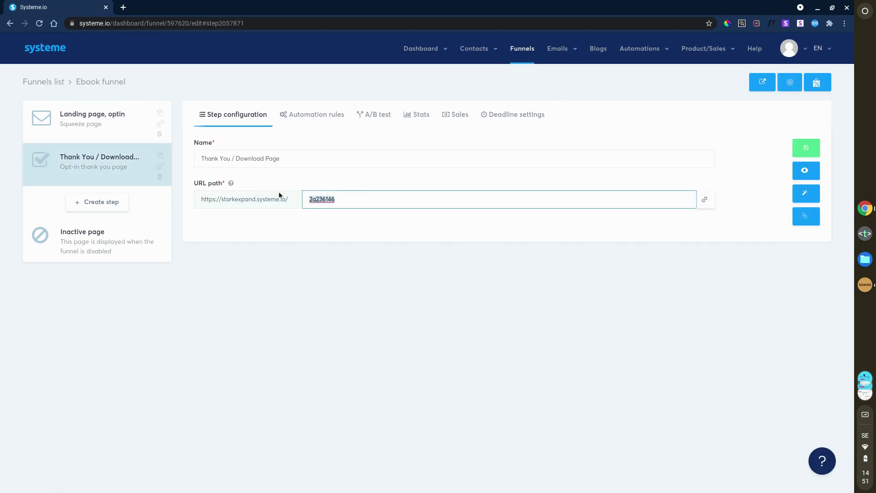
text(than)
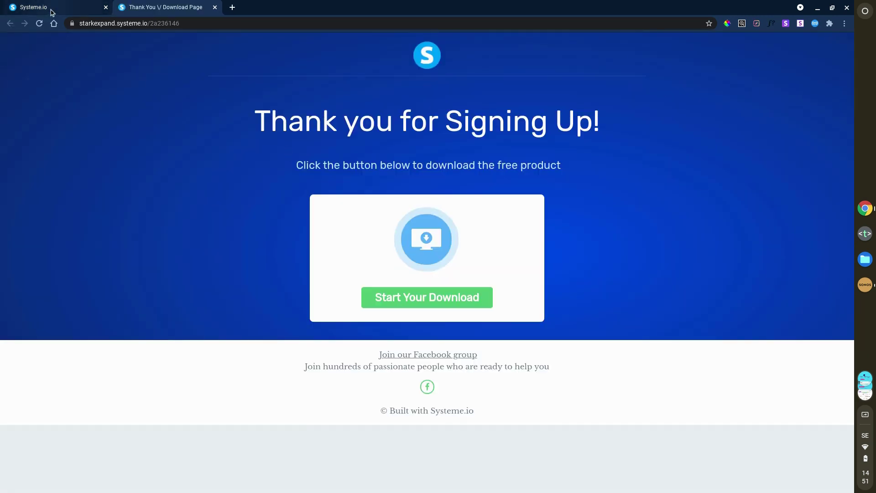
click(51, 9)
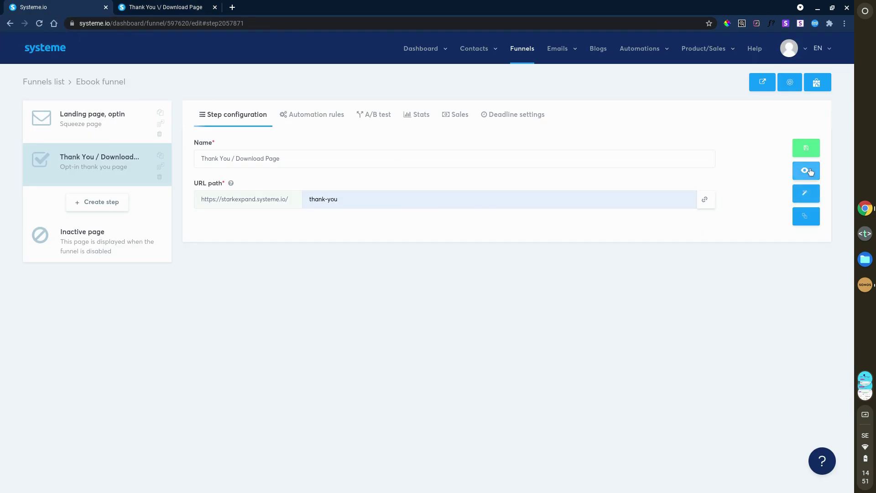
click(806, 148)
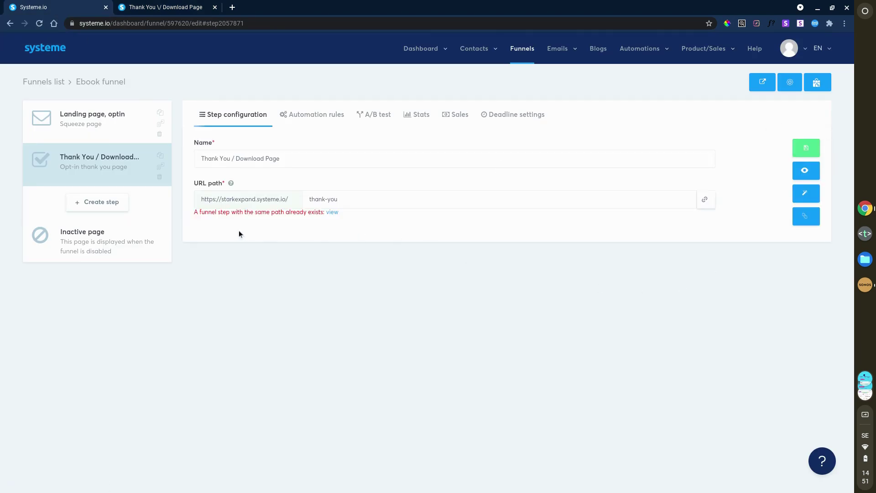
middle_click(176, 7)
click(384, 198)
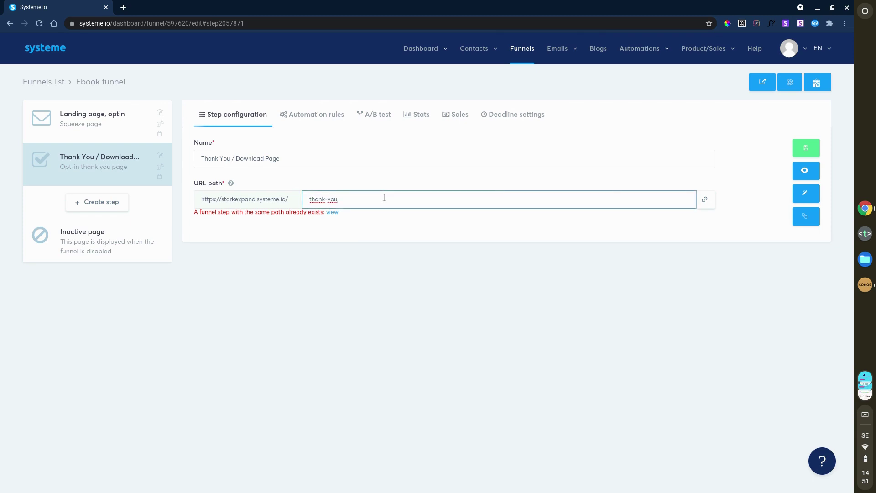
key(BackSpace)
key(BackSpace)
key(BackSpace)
key(BackSpace)
text(you)
click(418, 258)
click(815, 153)
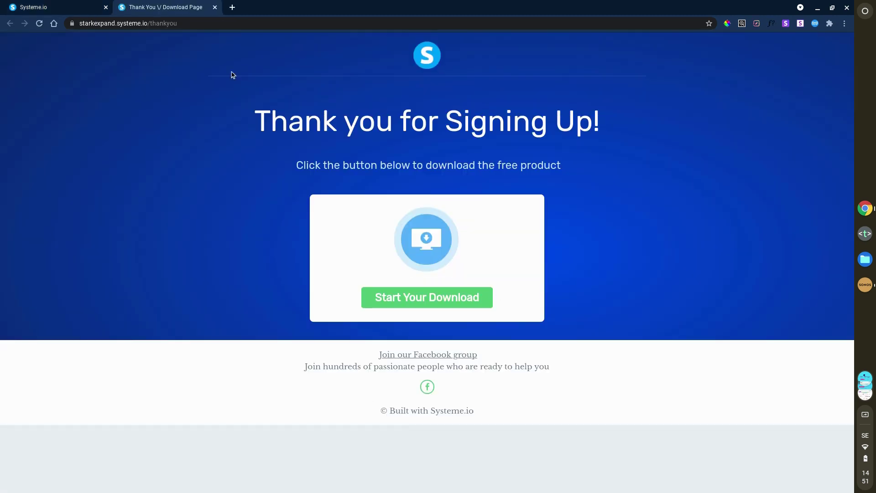
click(214, 7)
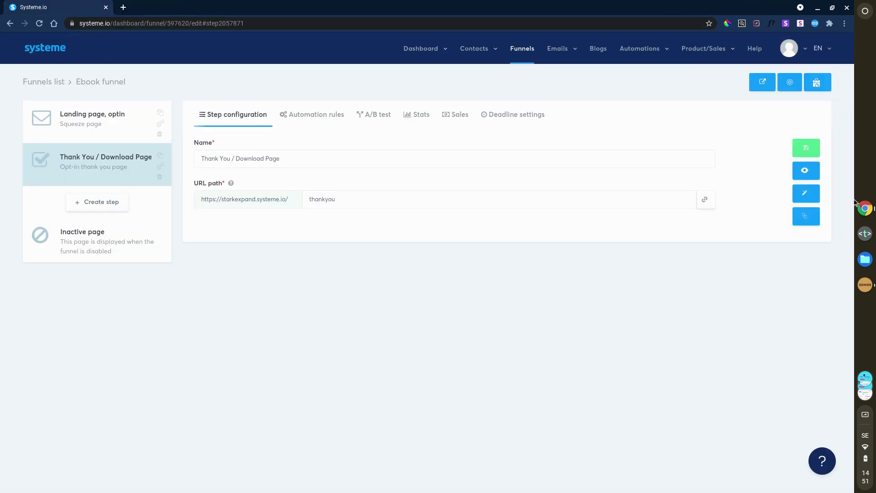
Step: Confirm the Start Your Download button's action stays Open URL and save the thank-you page
click(812, 196)
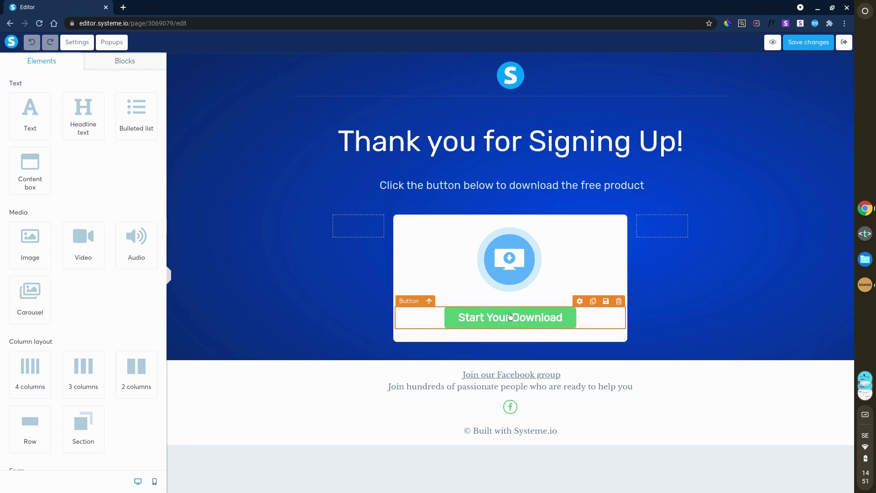
click(511, 317)
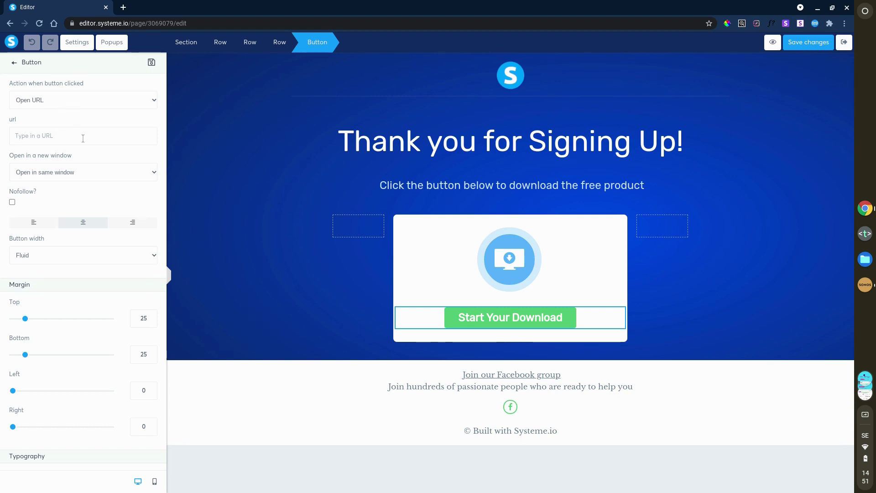
click(82, 101)
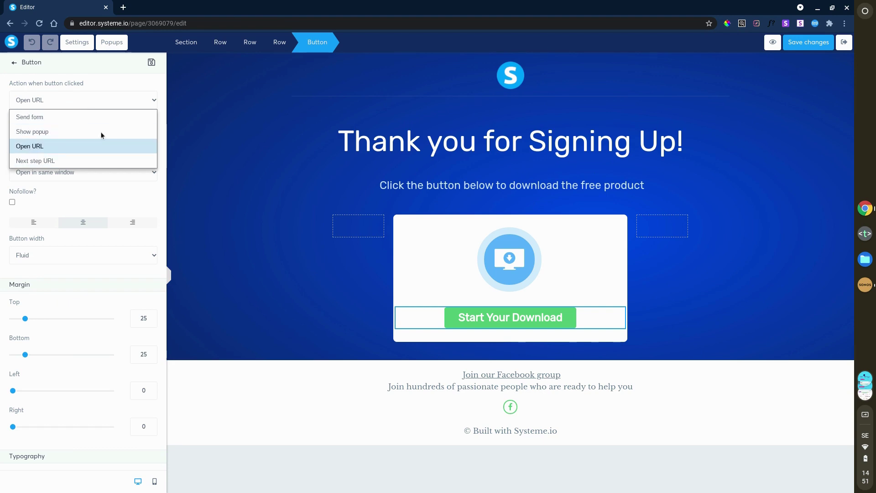
click(103, 80)
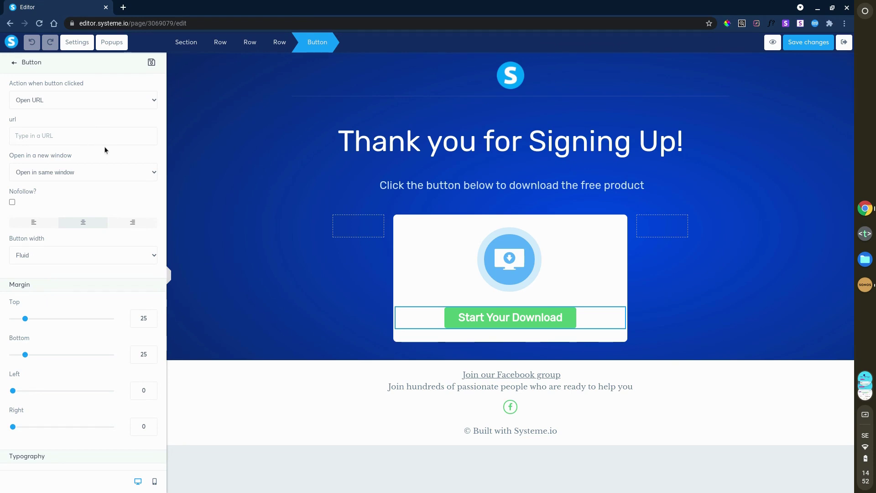
click(809, 45)
Step: Preview the live free-ebook opt-in page and submit it with a junk email
click(845, 46)
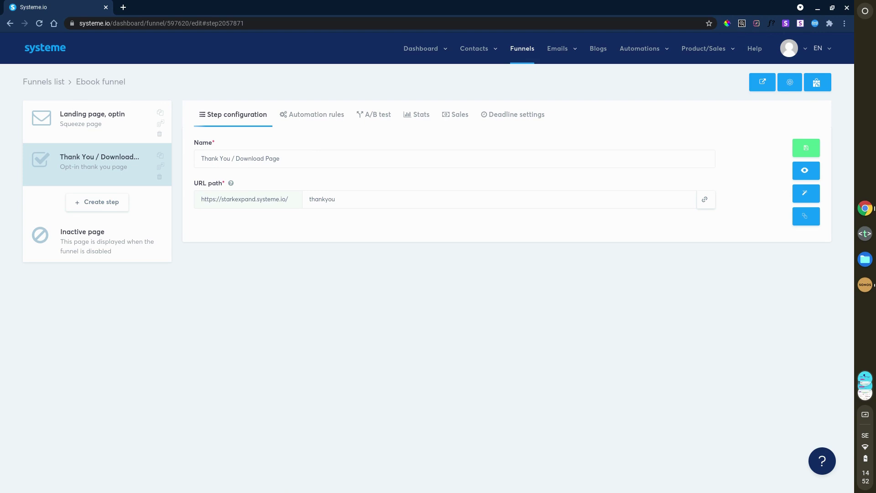
click(120, 129)
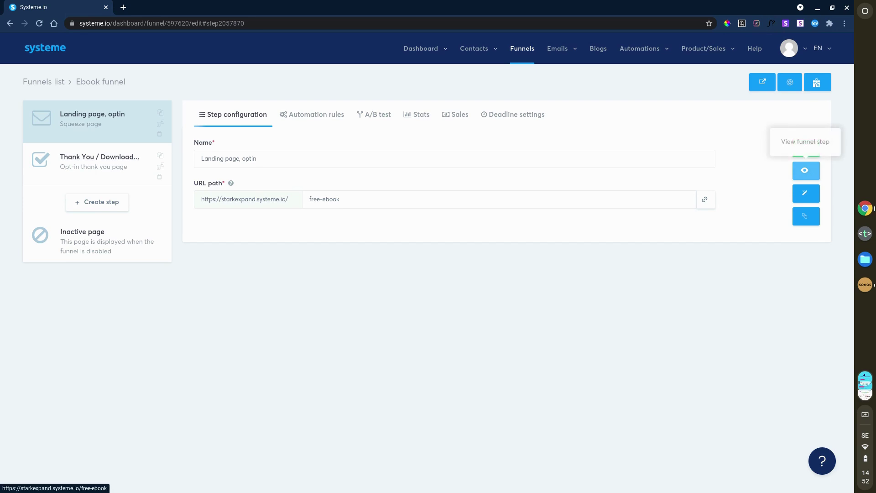
click(805, 170)
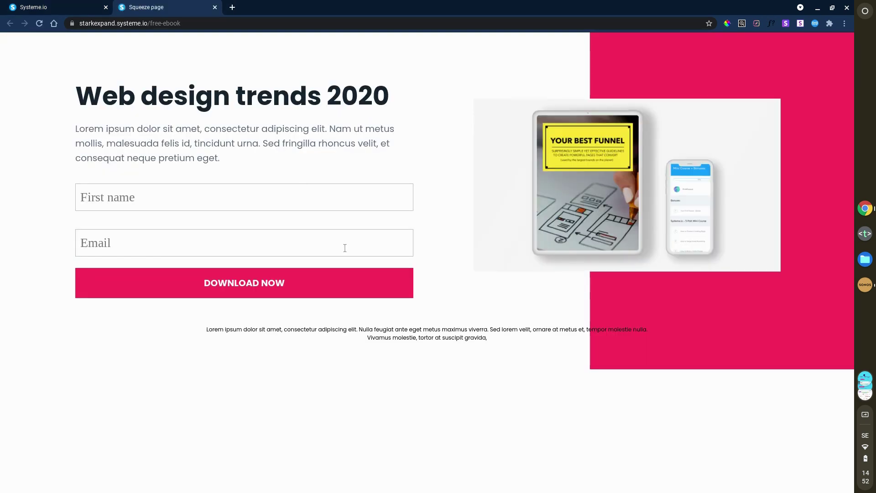
click(285, 240)
text(sdfsdfdsfsdfsdf)
click(242, 302)
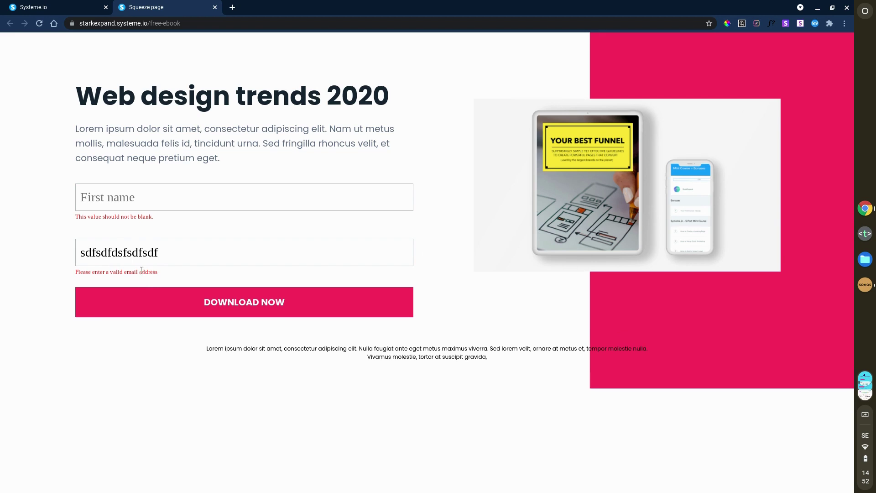
Step: Replace the email with a valid test hotmail address, add a first name, and resubmit
click(204, 253)
key(ctrl+a)
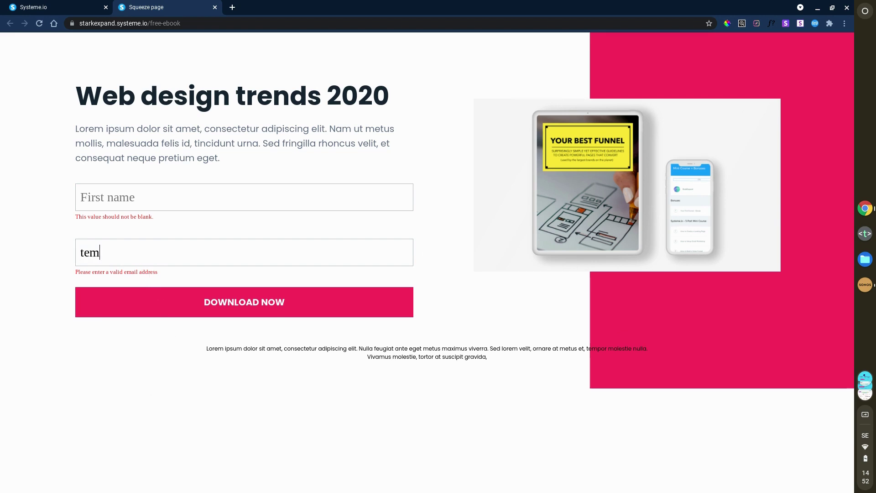
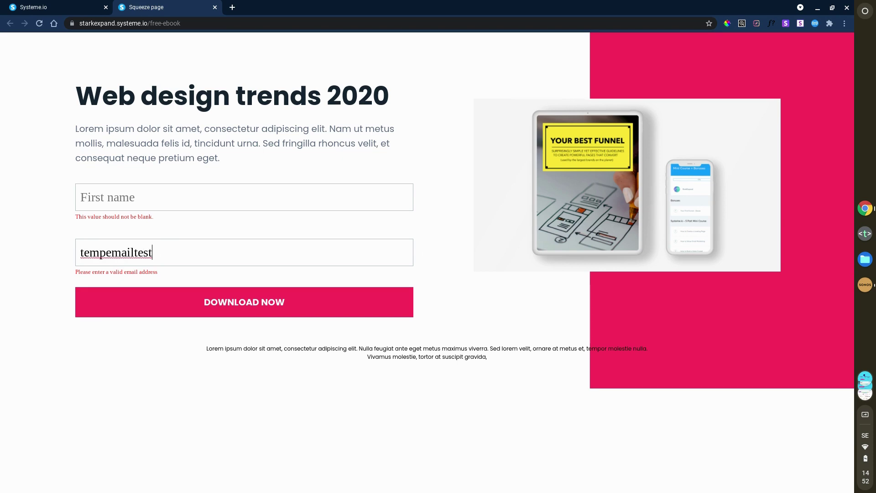
click(212, 198)
text(C)
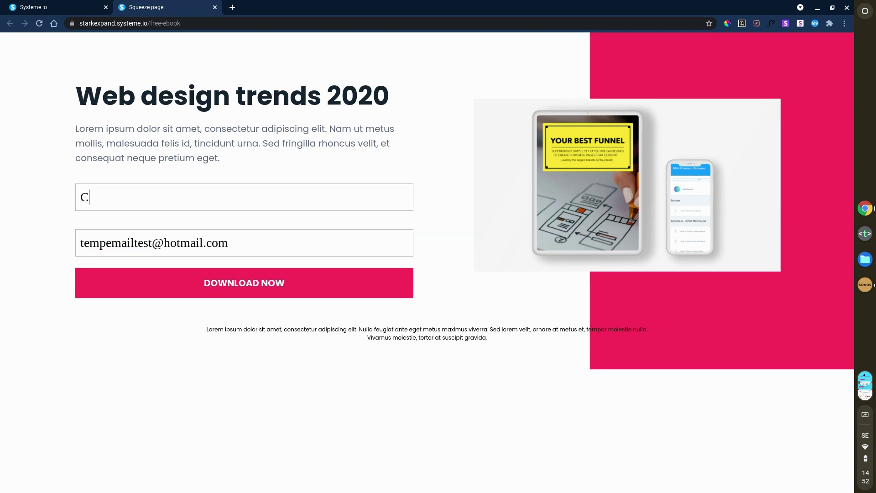
text(hris)
click(294, 283)
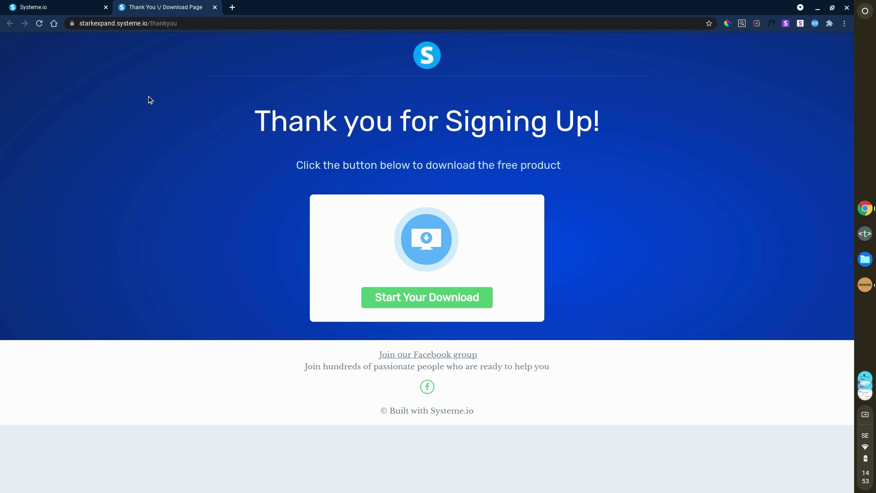
Step: Check Contacts > Contacts for the new test signup at the top, then close the thank-you tab
click(64, 8)
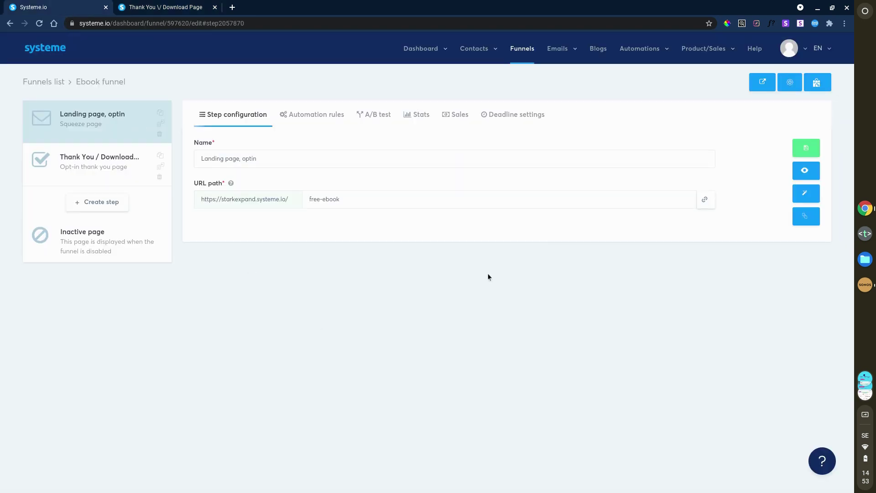
mouse_move(484, 54)
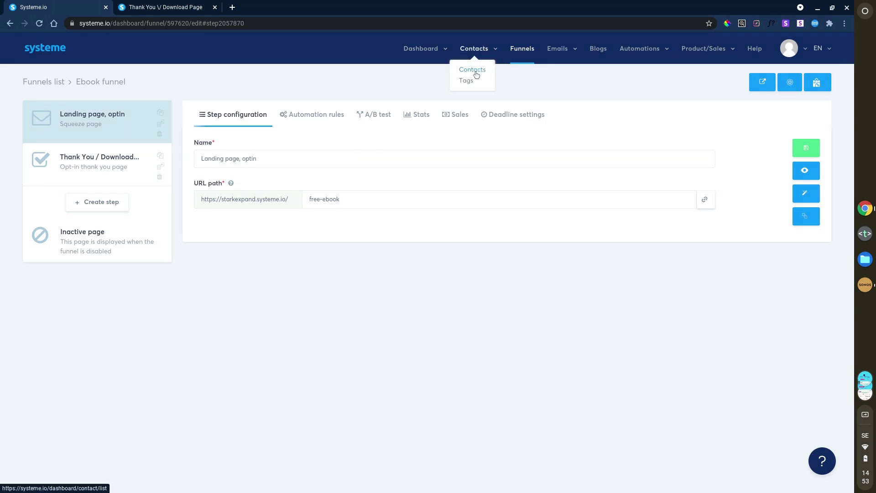
click(477, 74)
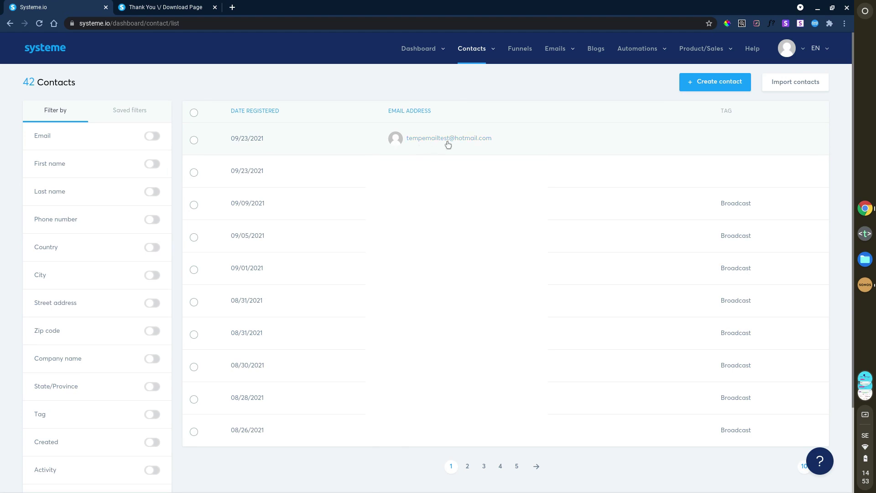
mouse_move(483, 141)
click(215, 7)
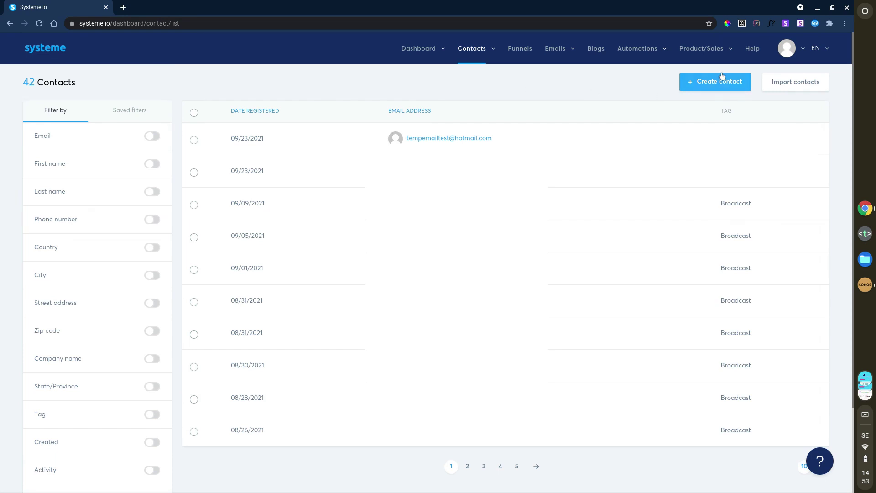
Step: Go to account Settings > Custom domains and try adding a domain, hitting the plan limit
click(793, 52)
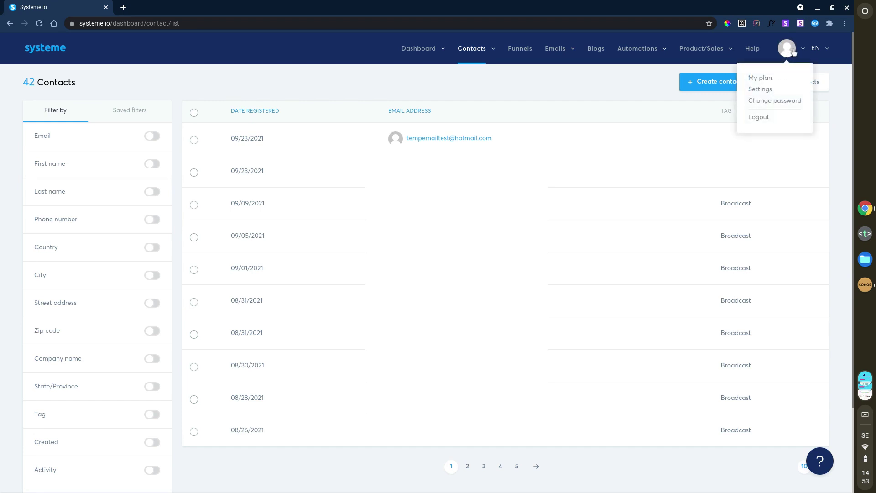
click(769, 89)
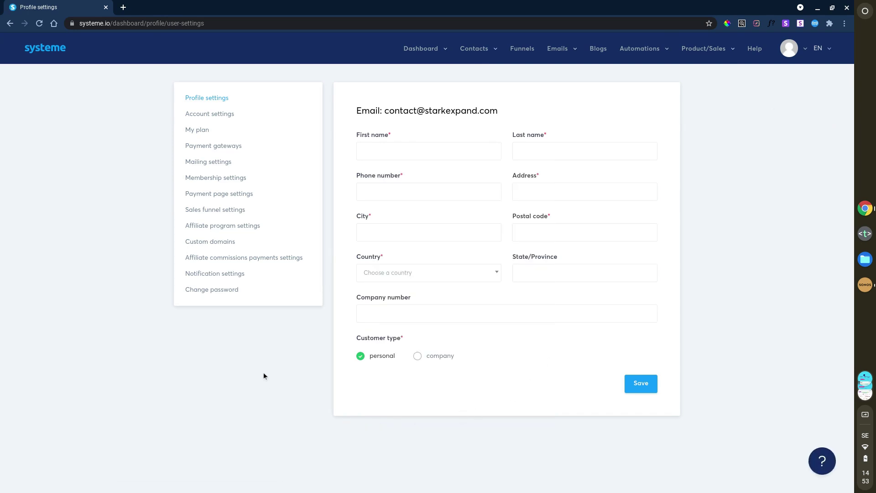
click(222, 245)
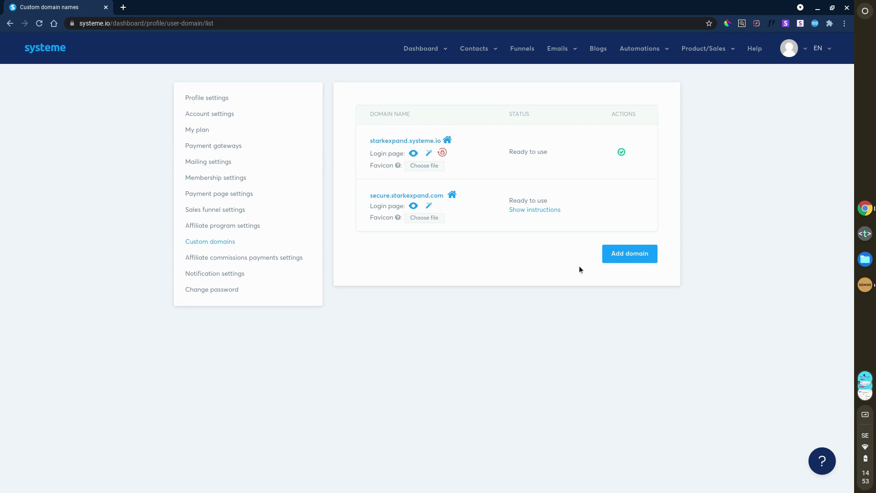
click(628, 257)
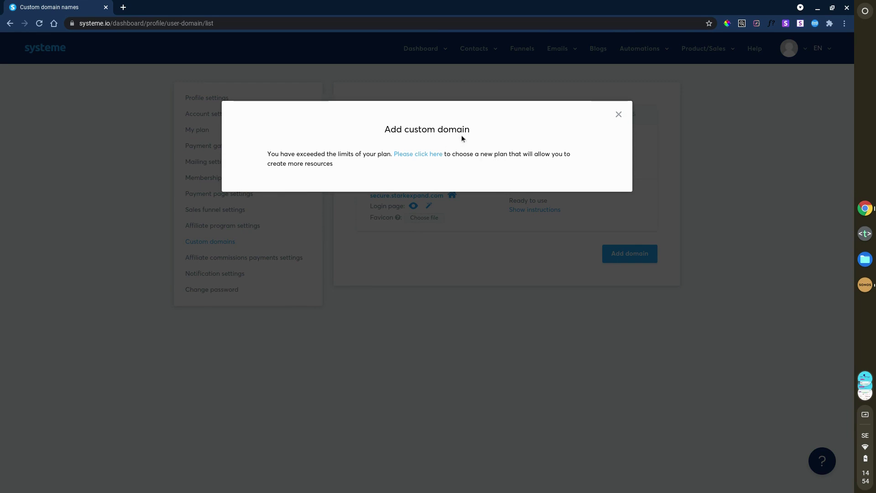
Step: Dismiss the plan-limit warning and scroll through the root-domain DNS setup instructions
click(618, 115)
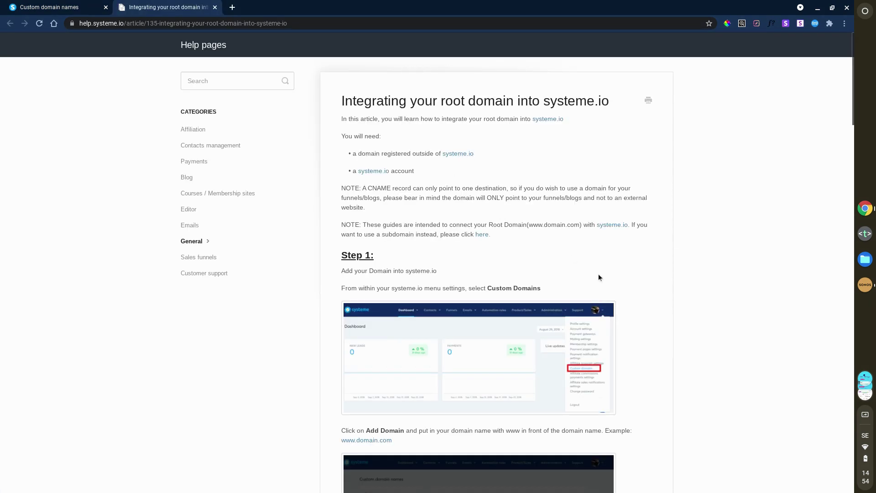
scroll(626, 292, down, 4)
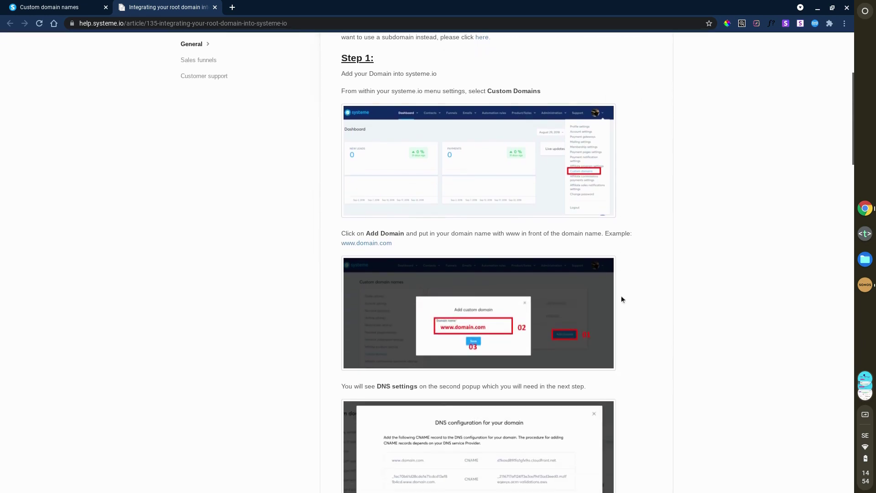
scroll(621, 296, down, 14)
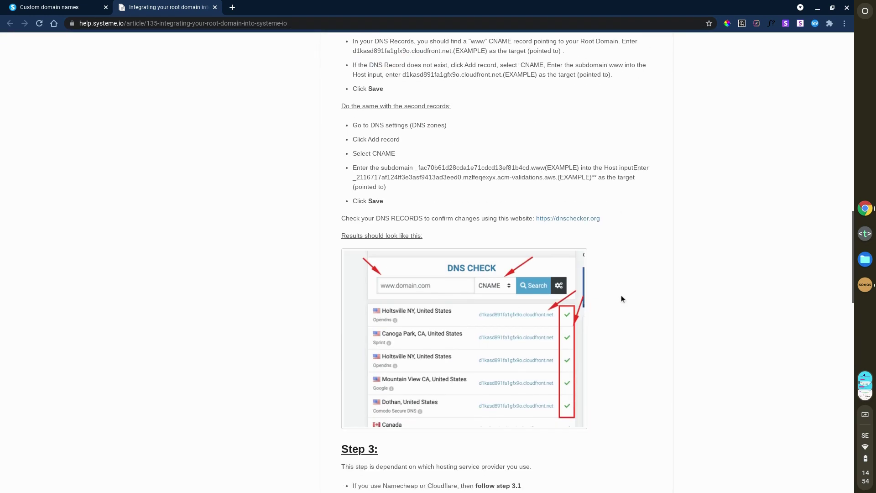
scroll(621, 294, down, 12)
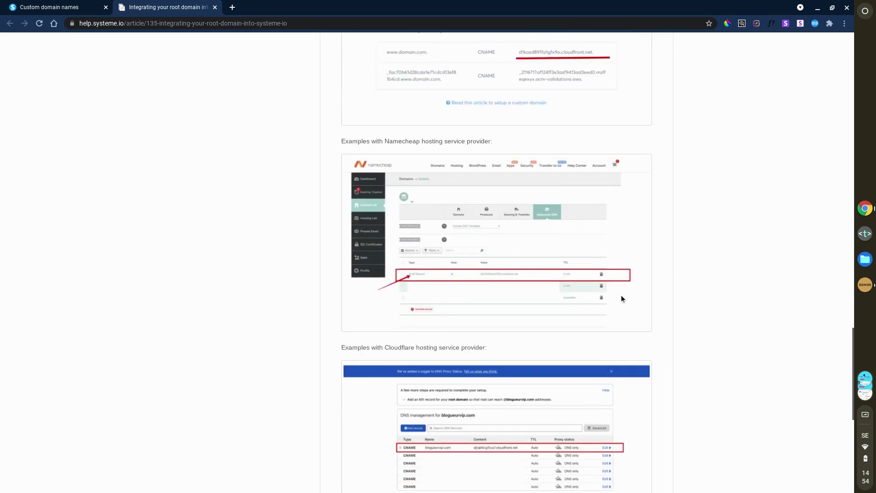
scroll(621, 297, down, 7)
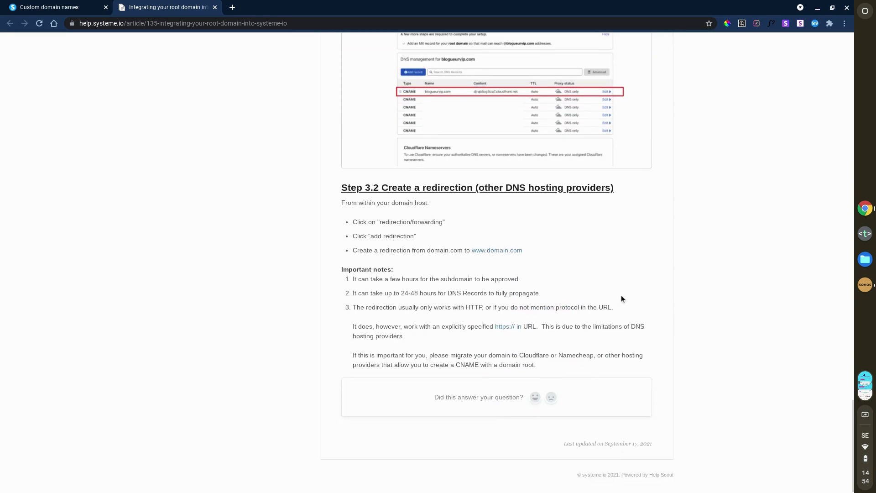
scroll(623, 296, up, 20)
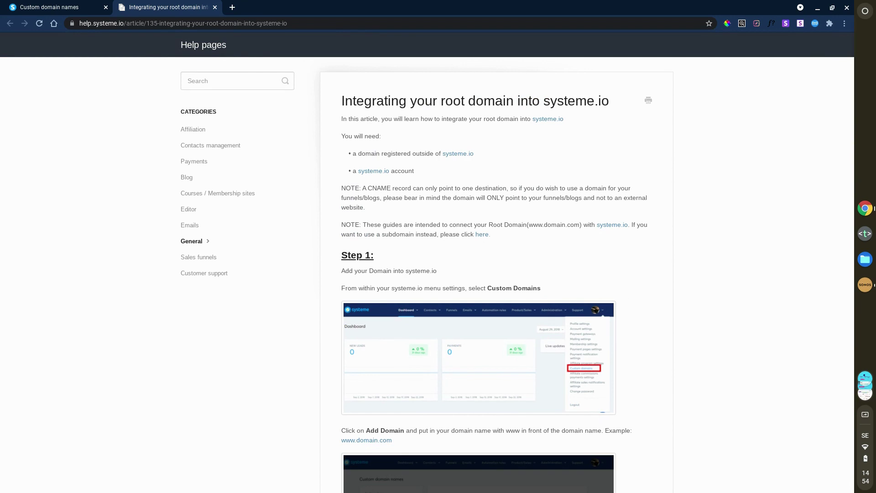
scroll(625, 296, down, 15)
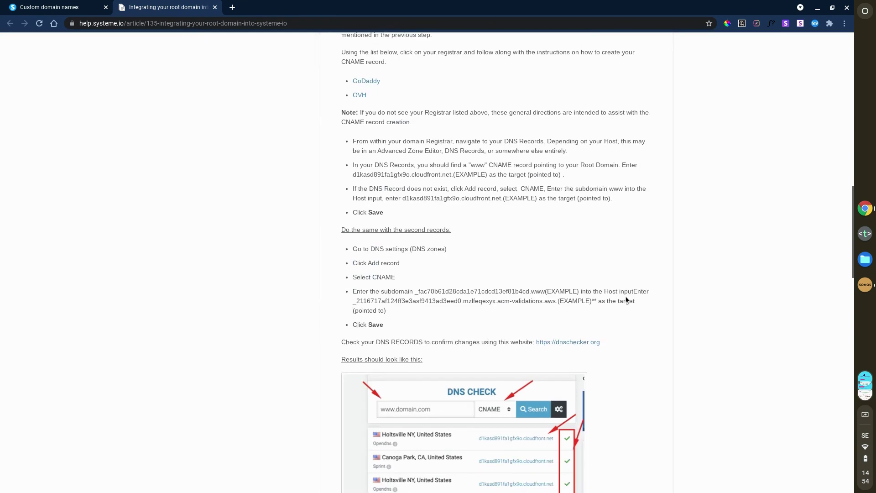
scroll(626, 299, down, 15)
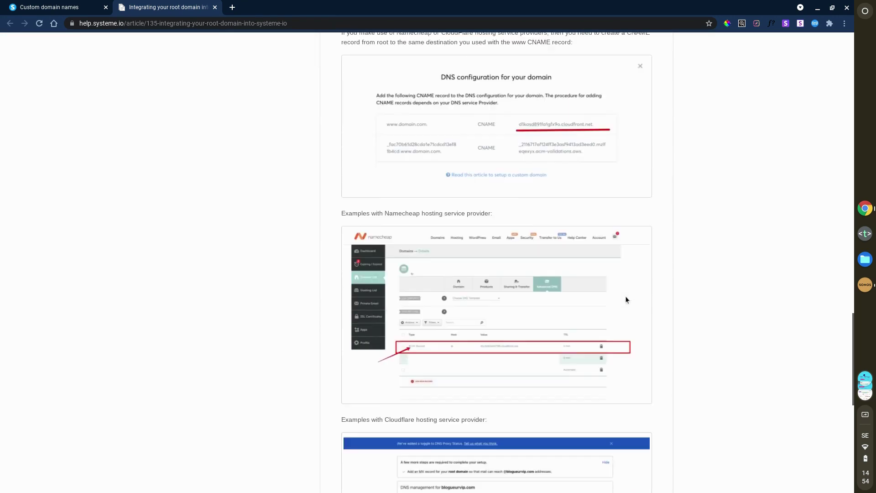
scroll(626, 299, down, 5)
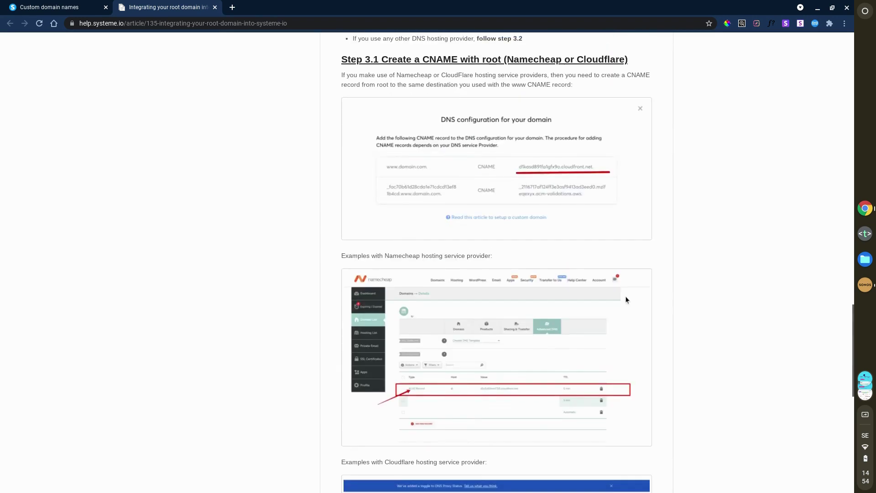
scroll(626, 299, up, 13)
scroll(627, 299, up, 15)
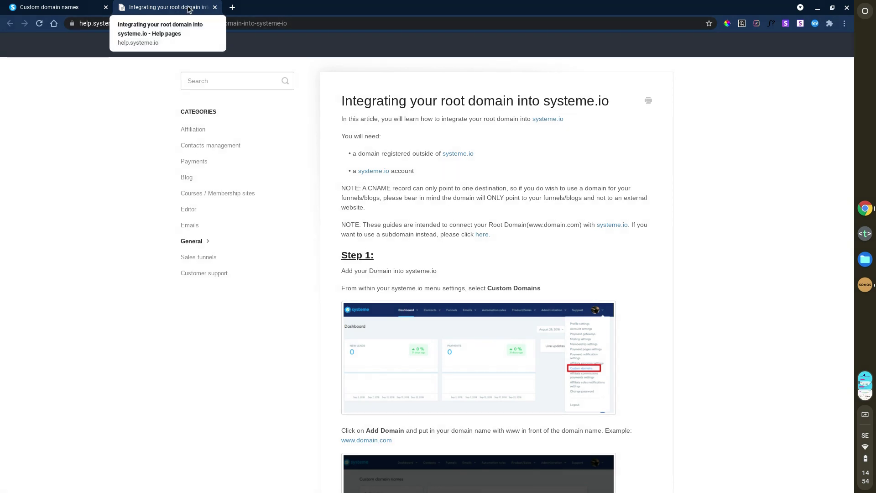
Step: Close the root-domain help article tab and the DNS configuration dialog
click(214, 7)
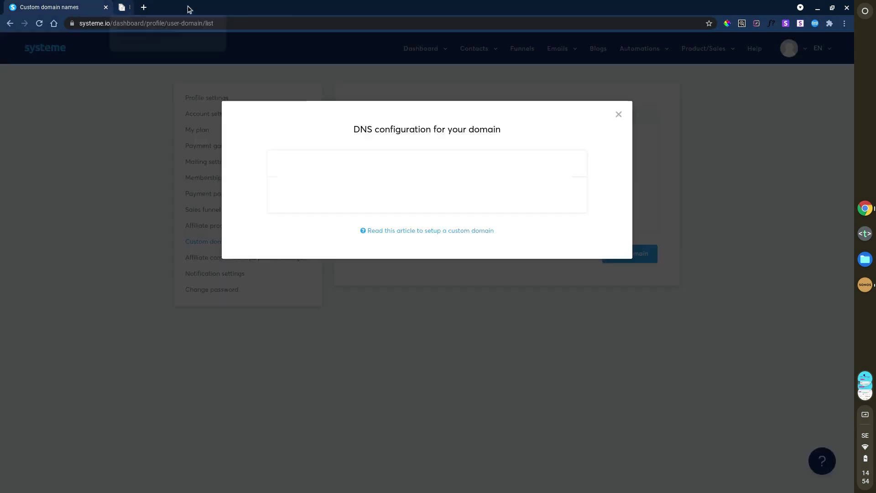
click(618, 115)
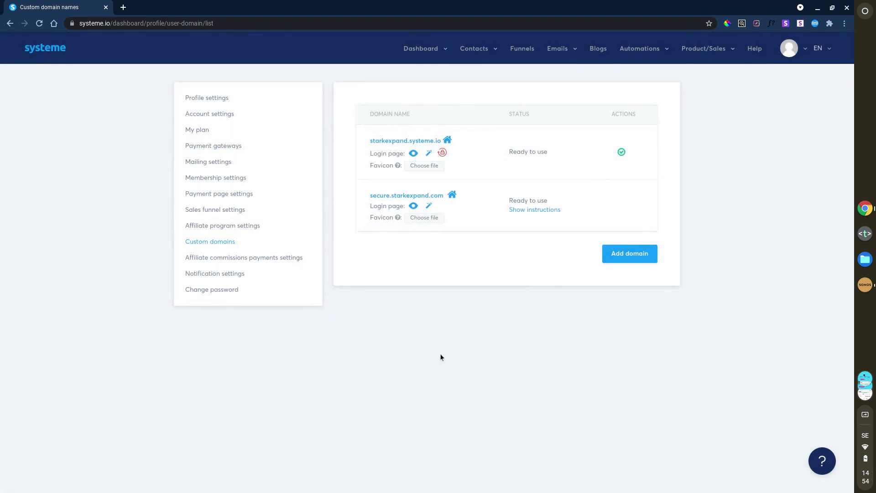